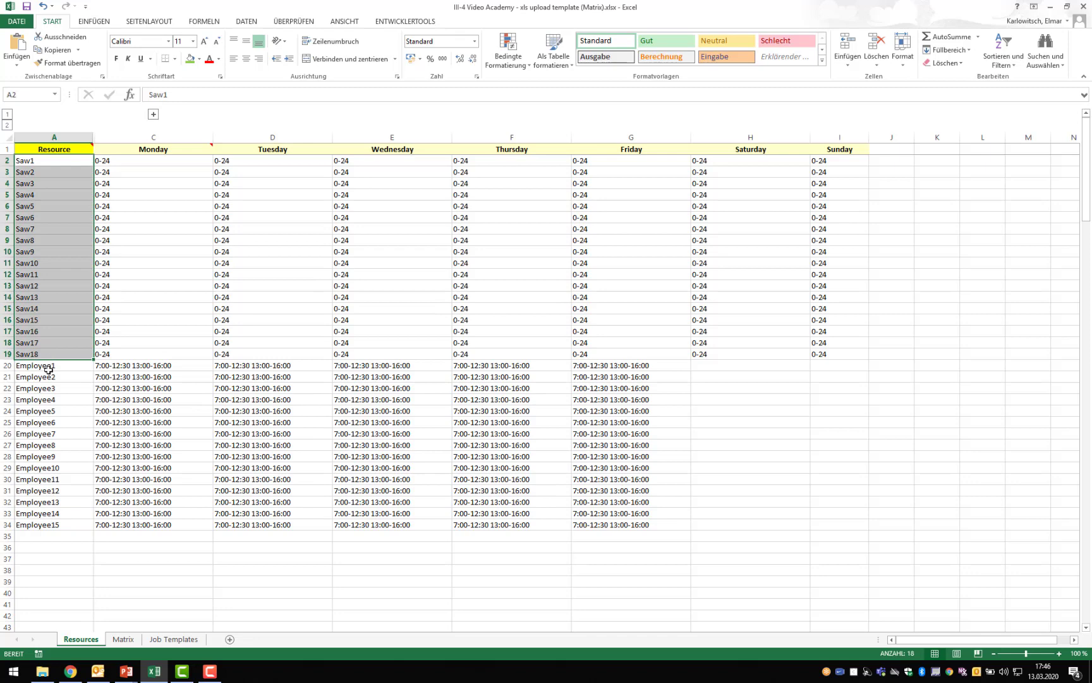
# - Examine the employees and the saw and employee working hours on the Resources sheet, and the resource group assignments on the Matrix sheet
pyautogui.moveTo(49, 366); pyautogui.dragTo(62, 527)
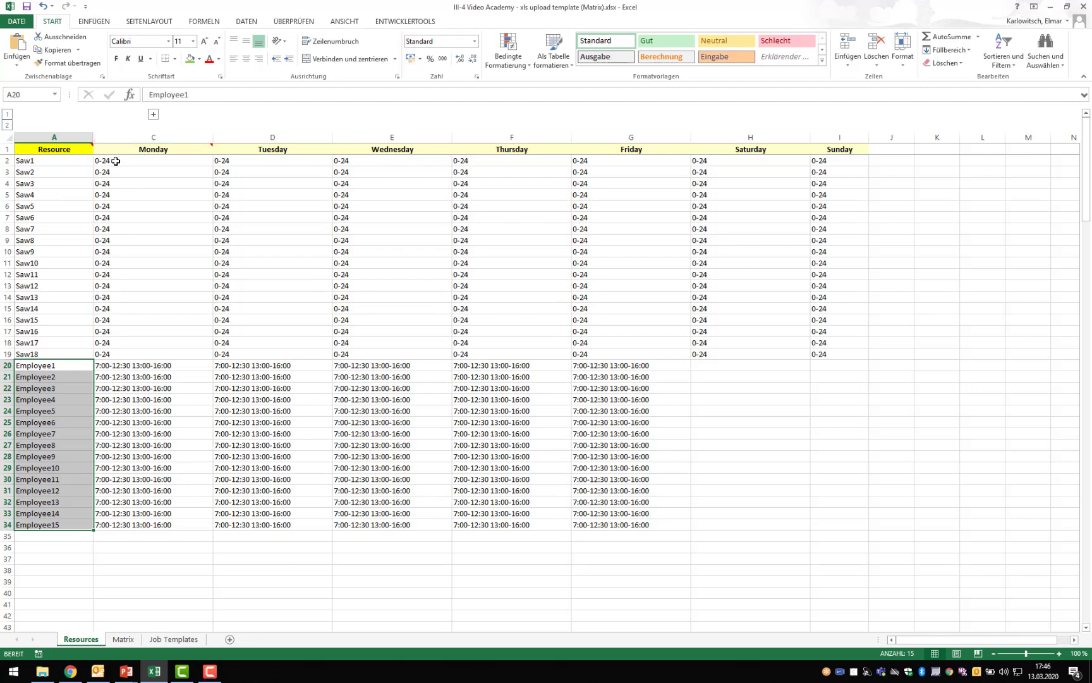
pyautogui.moveTo(115, 162); pyautogui.dragTo(818, 353)
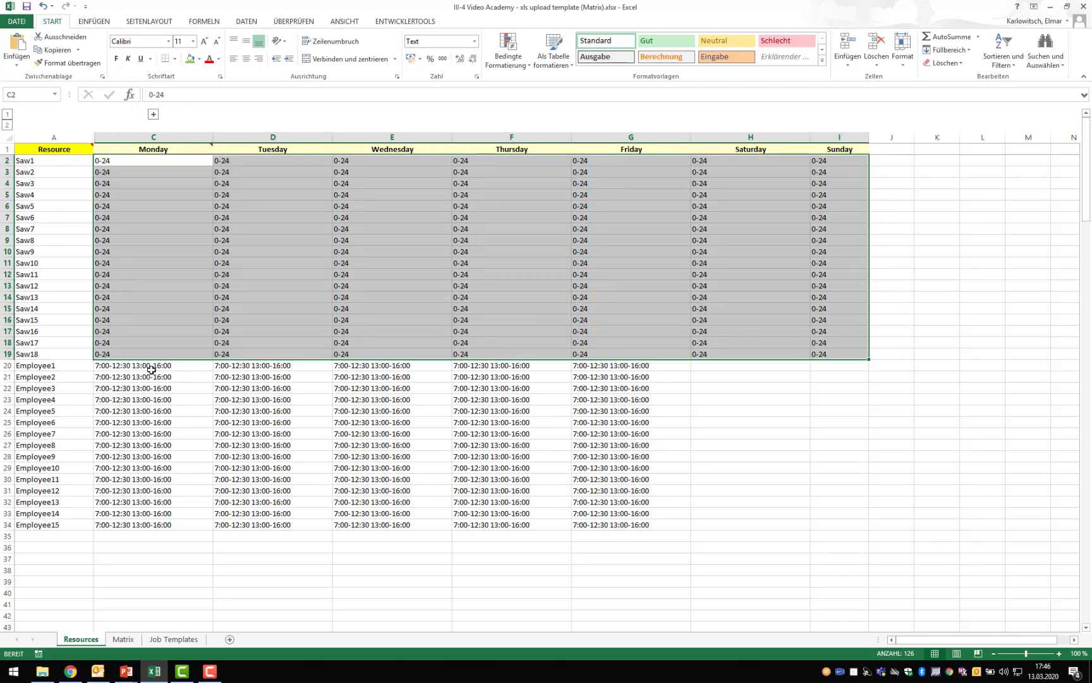
pyautogui.moveTo(152, 368); pyautogui.dragTo(603, 528)
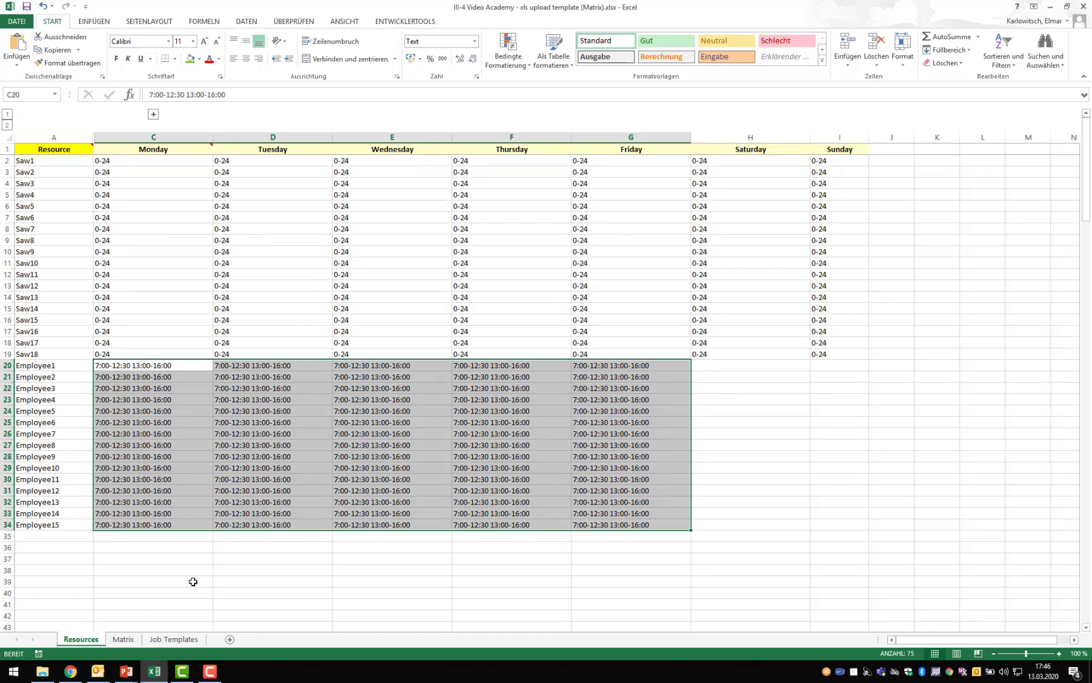
pyautogui.click(123, 639)
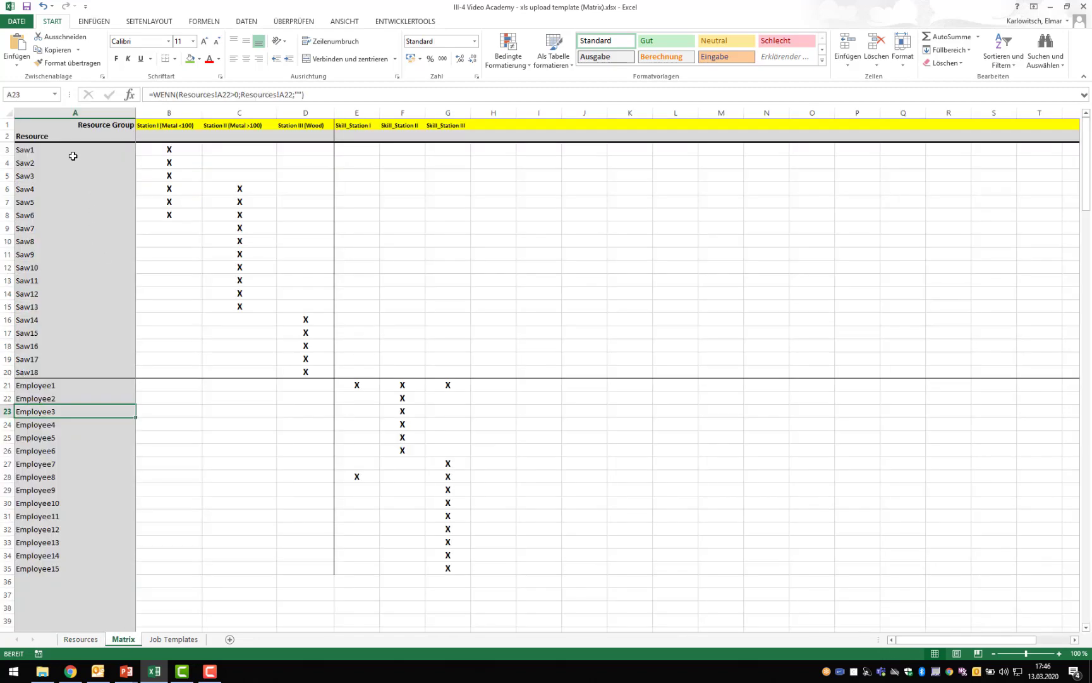
pyautogui.moveTo(168, 151); pyautogui.dragTo(448, 568)
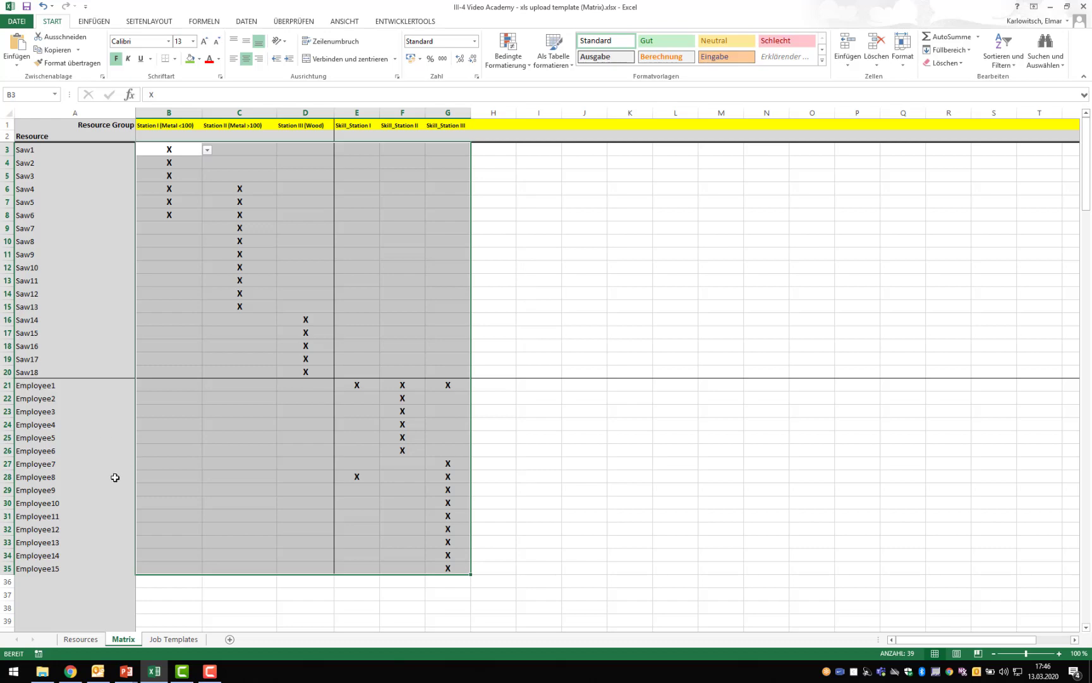
# - On the Job Templates sheet, enter Template1 as the first job template name in cell A2
pyautogui.click(169, 639)
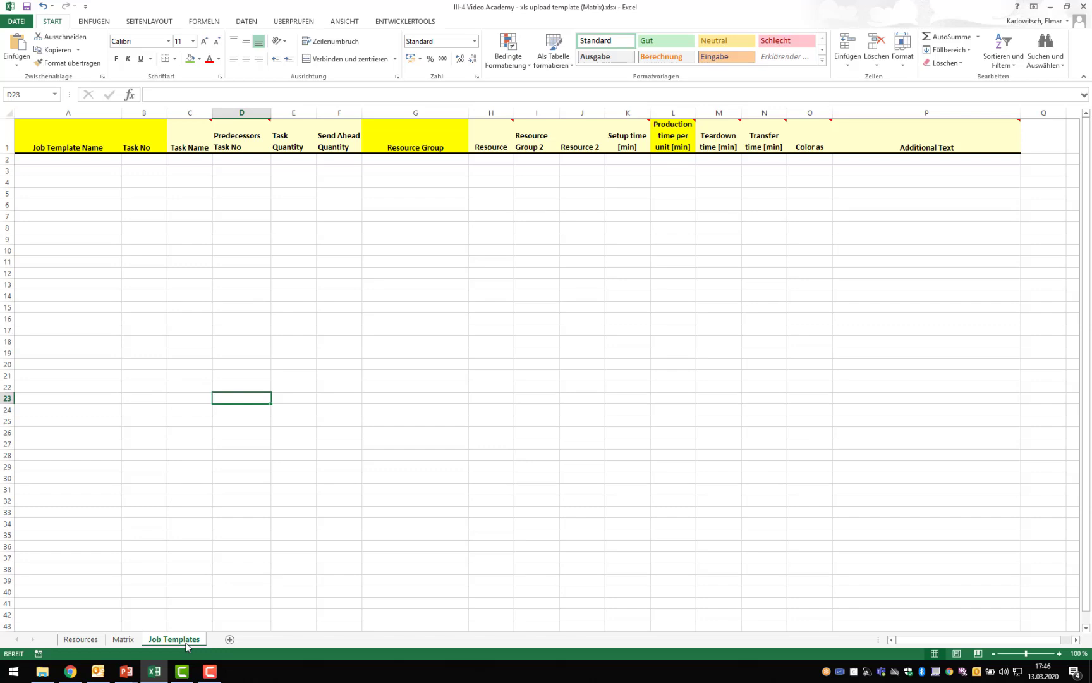
pyautogui.click(69, 160)
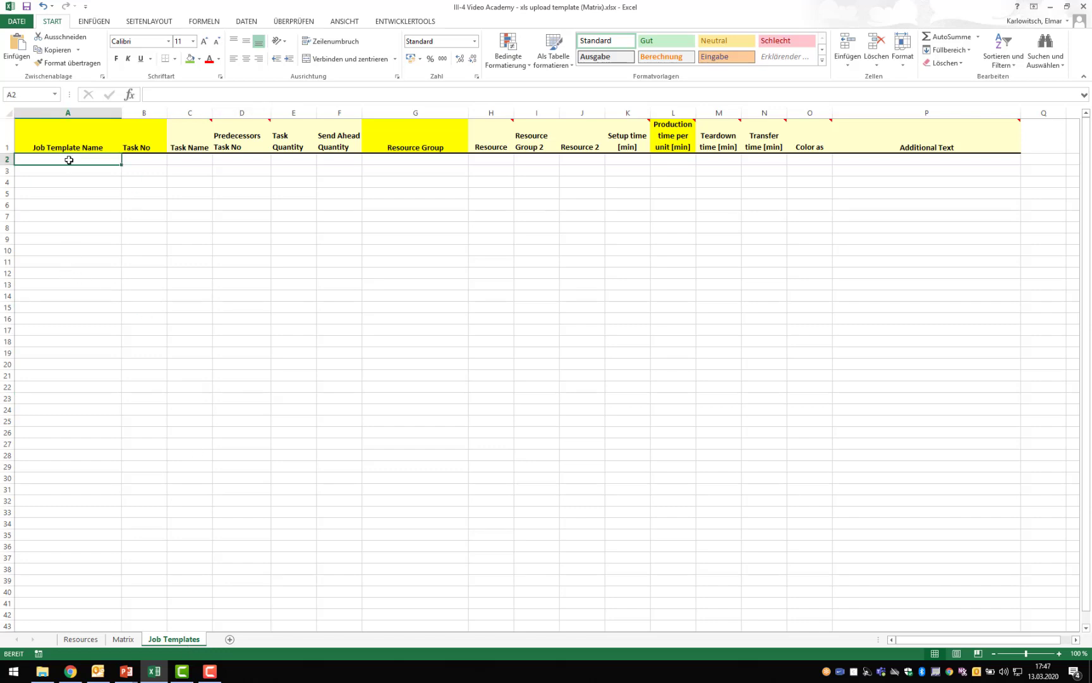
pyautogui.write('Templae')
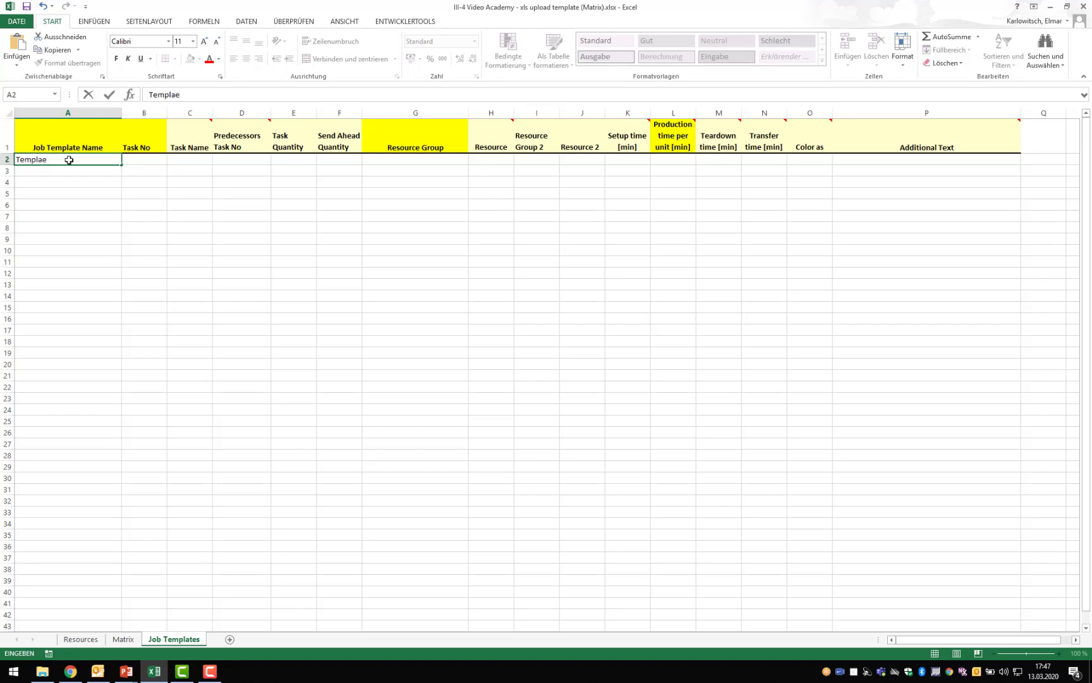
pyautogui.press('BackSpace')
pyautogui.write('te1')
pyautogui.press('Return')
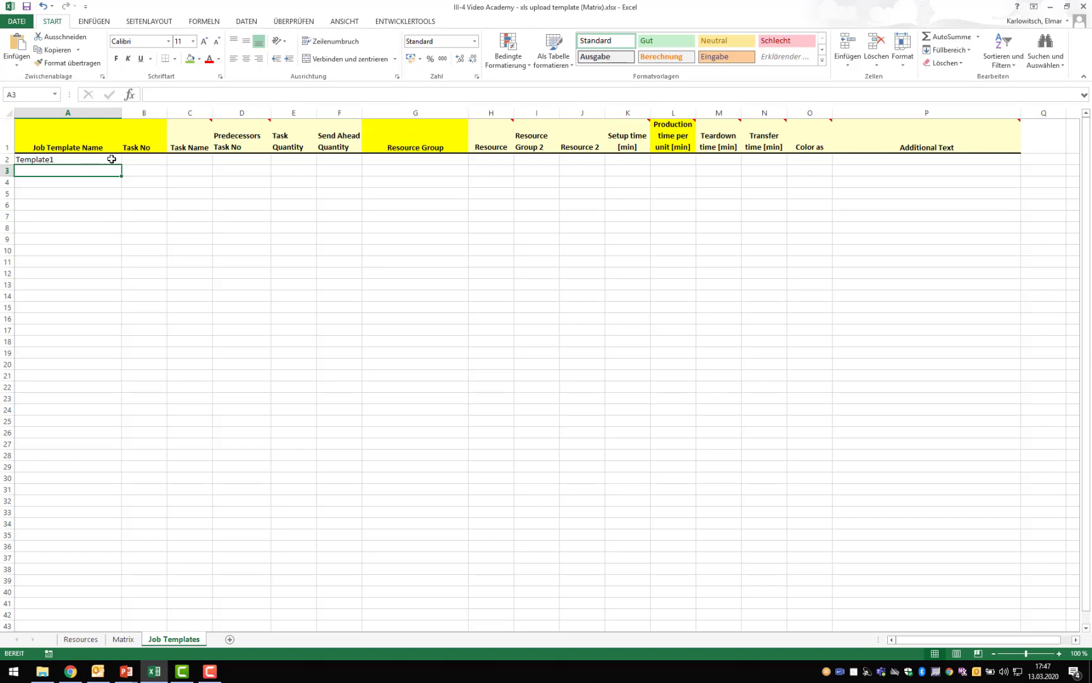
# - Enter T010 as the task number of Template1
pyautogui.click(135, 157)
pyautogui.write('T')
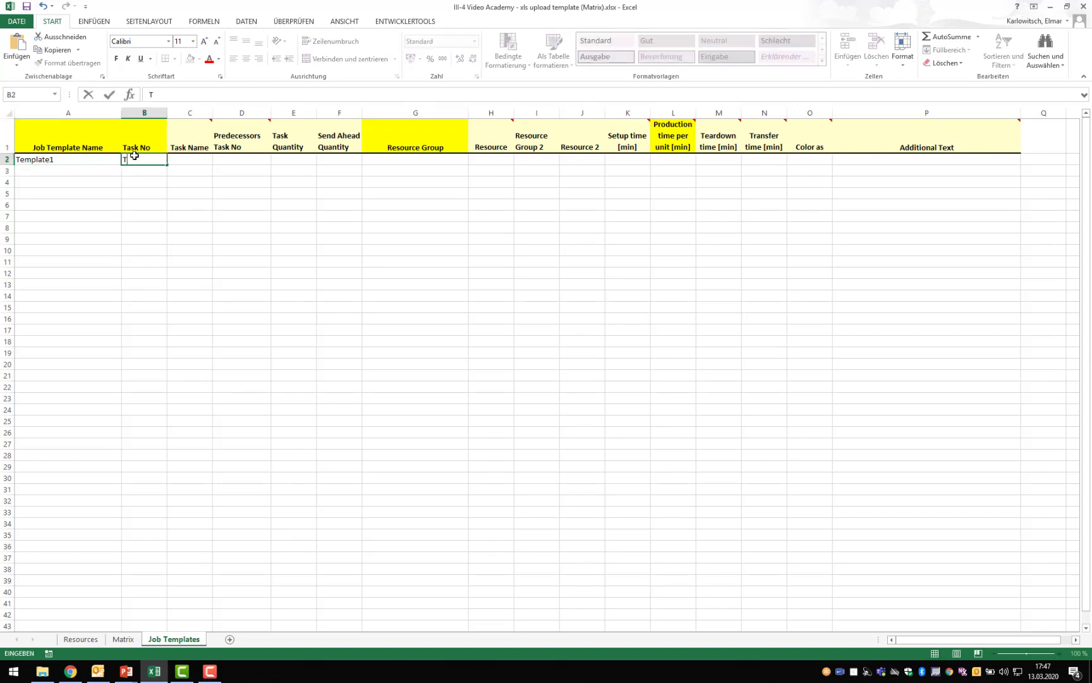
pyautogui.write('010')
pyautogui.press('Return')
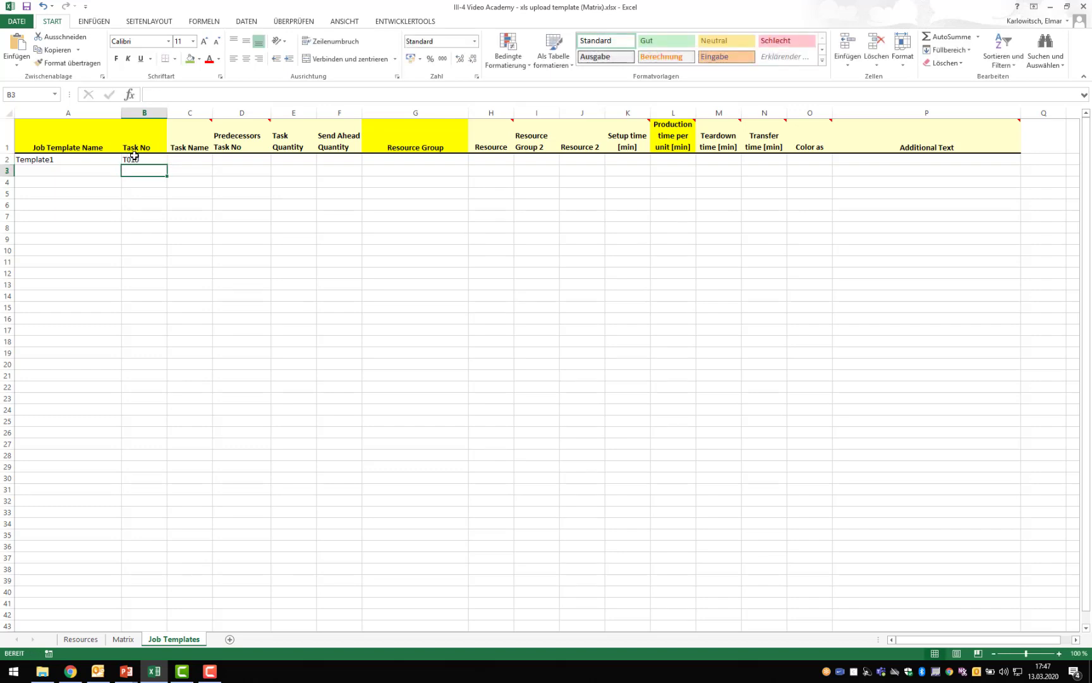
# - Widen the Task Name column slightly and enter Step1 as the task name for T010
pyautogui.moveTo(216, 113); pyautogui.dragTo(224, 115)
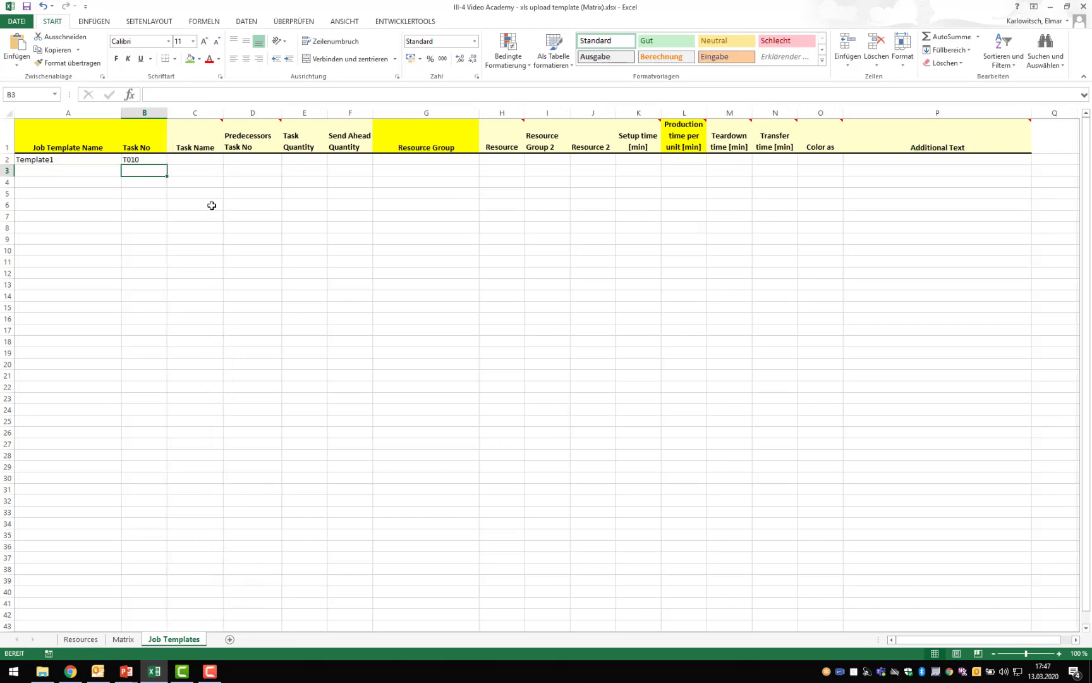
pyautogui.click(199, 161)
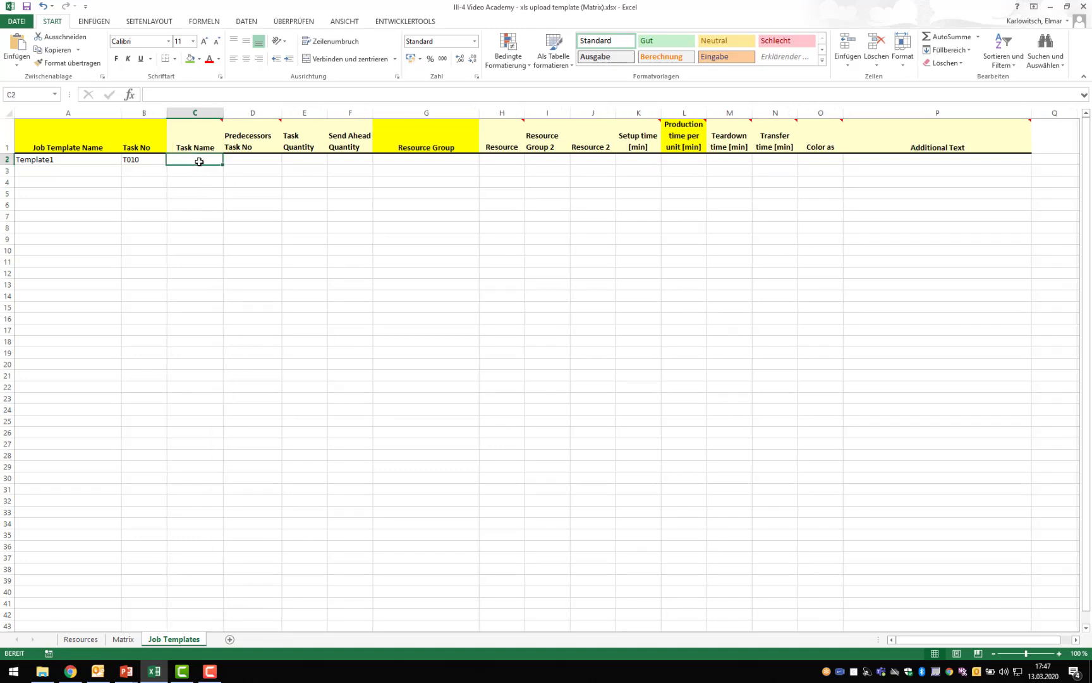
pyautogui.write('S')
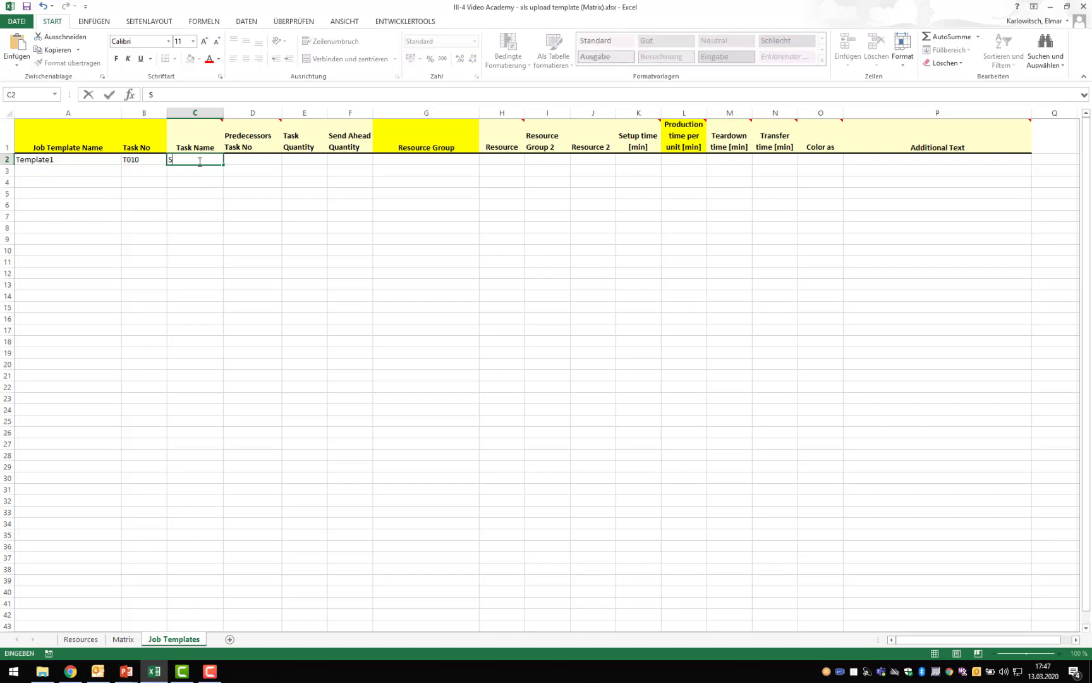
pyautogui.write('tep1')
pyautogui.press('Tab')
pyautogui.press('Tab')
pyautogui.press('Tab')
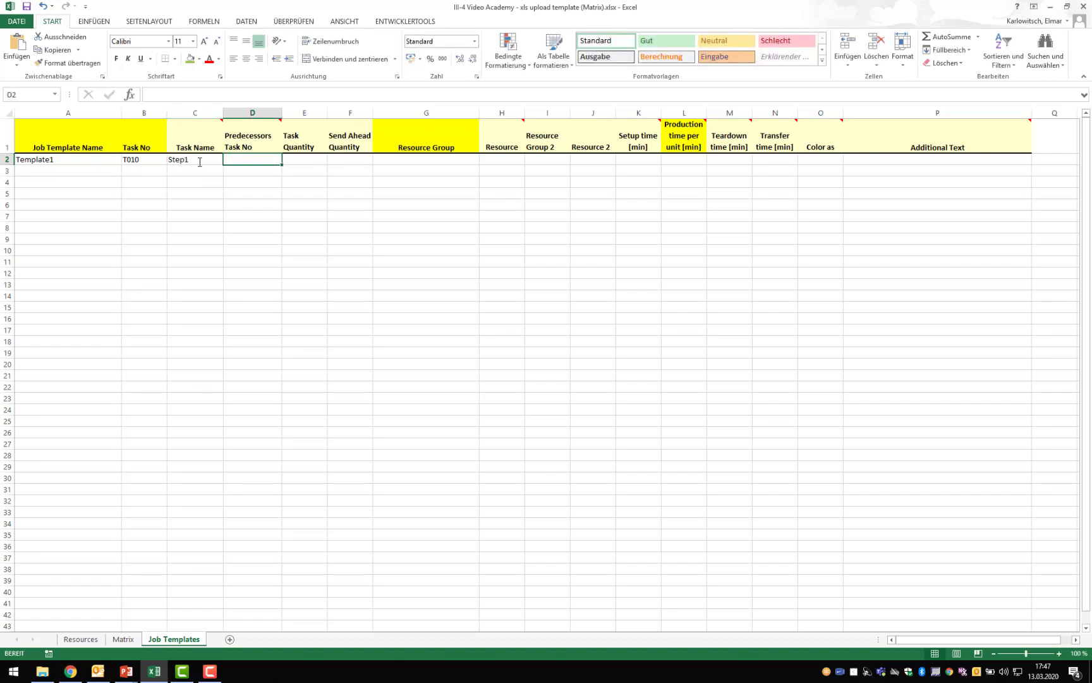
pyautogui.press('Tab')
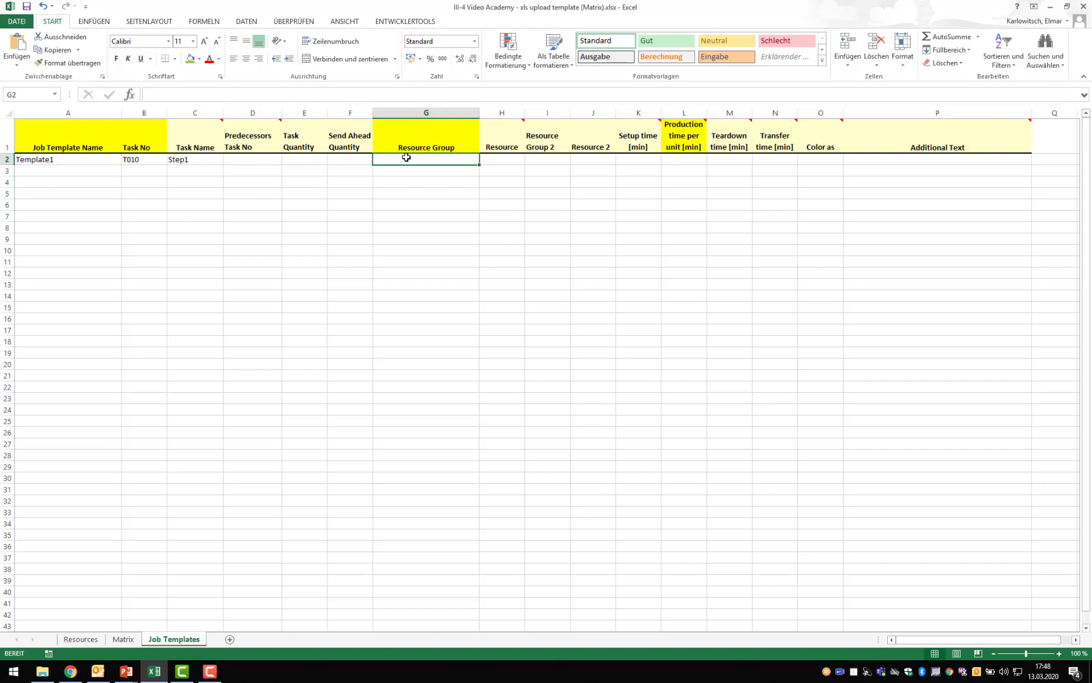
# - Copy the Station I (Metal <100) heading from the Matrix sheet and paste it as a value into the Resource Group cell of T010
pyautogui.click(123, 638)
pyautogui.click(165, 120)
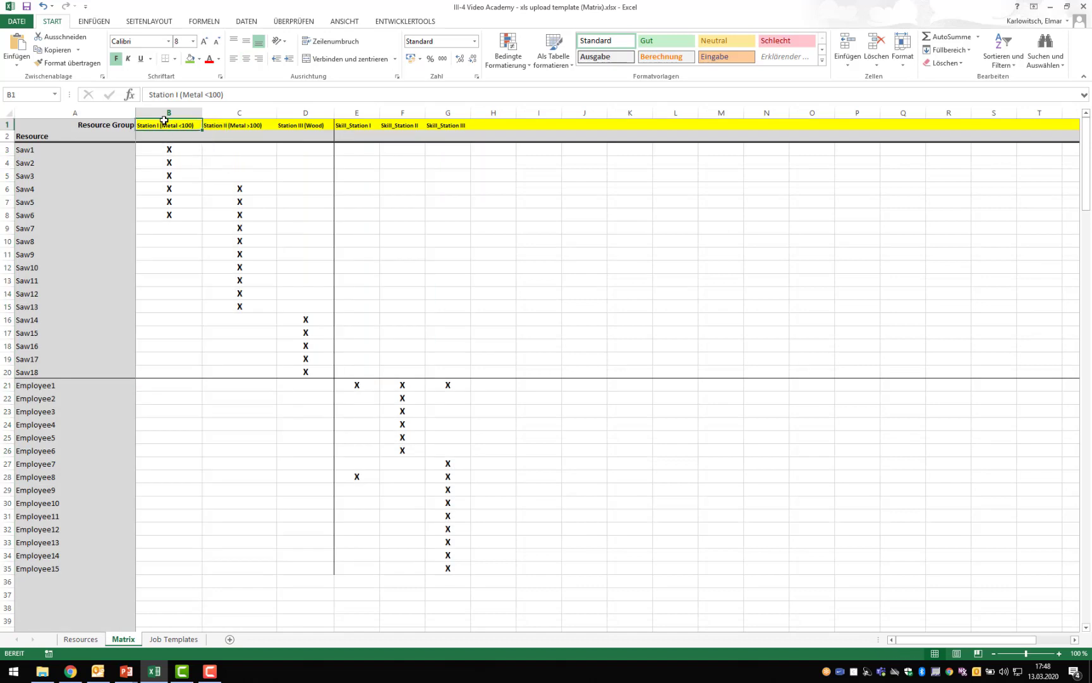
pyautogui.hotkey('ctrl', 'c')
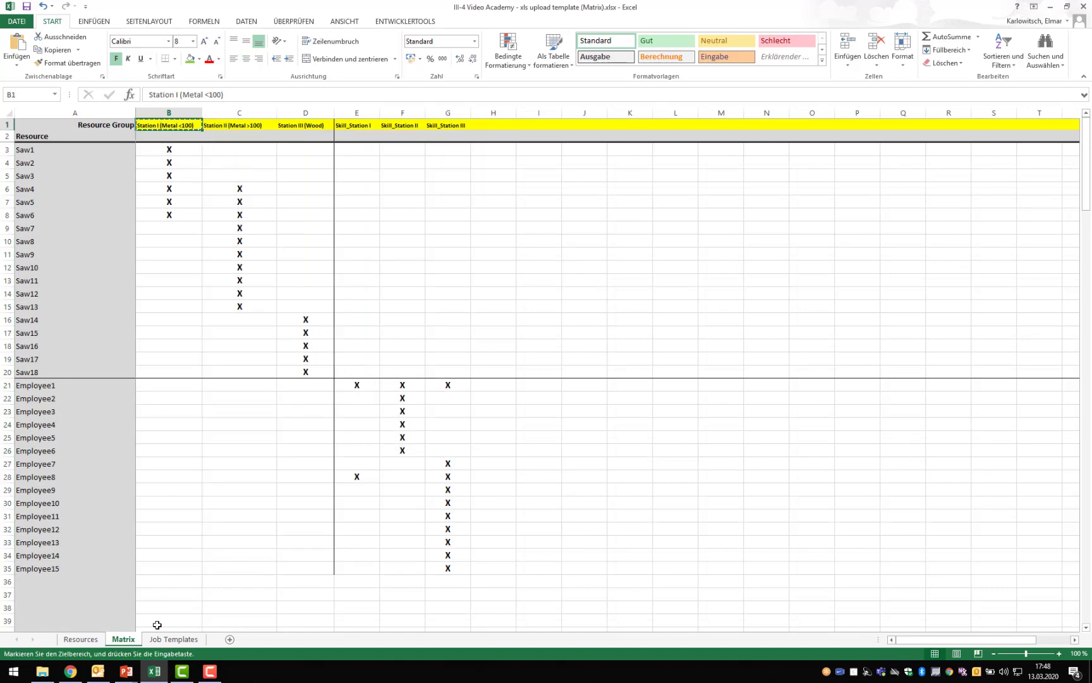
pyautogui.click(173, 638)
pyautogui.rightClick(416, 158)
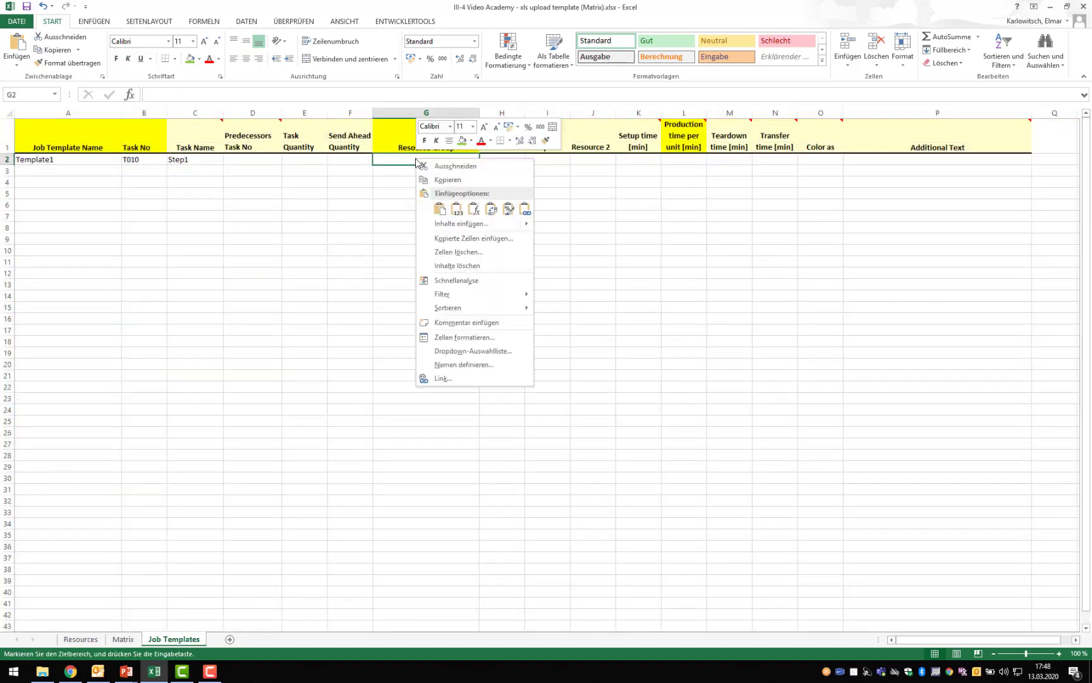
pyautogui.click(442, 214)
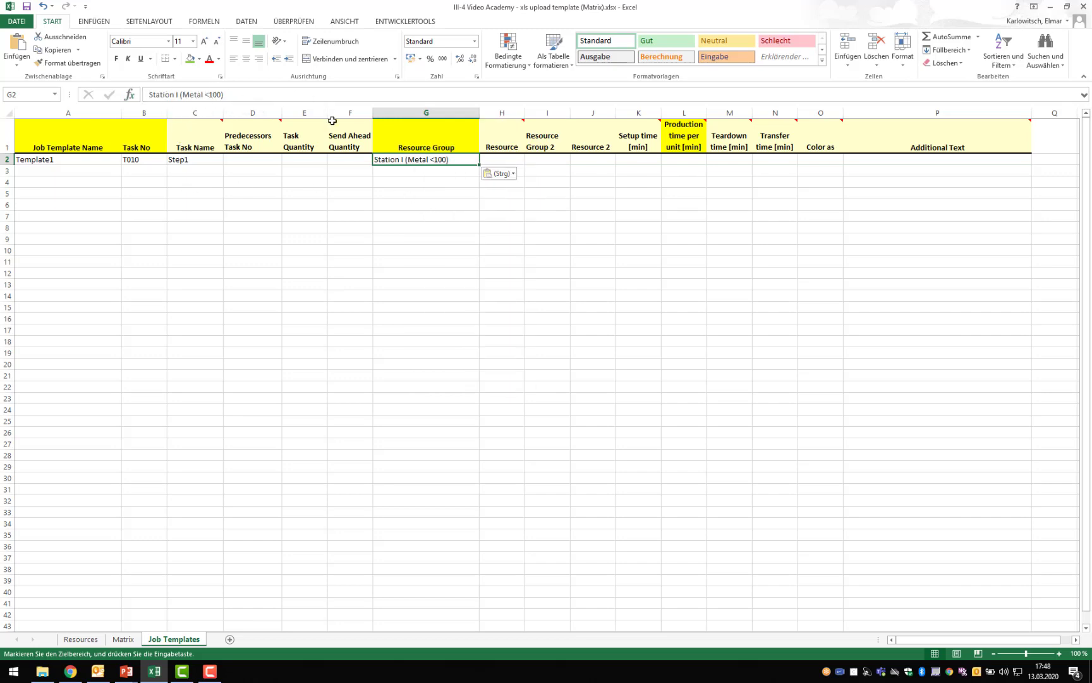
# - Widen the Resource Group 2 and Resource 2 columns so the Resource Group 2 heading fits on one line
pyautogui.click(468, 202)
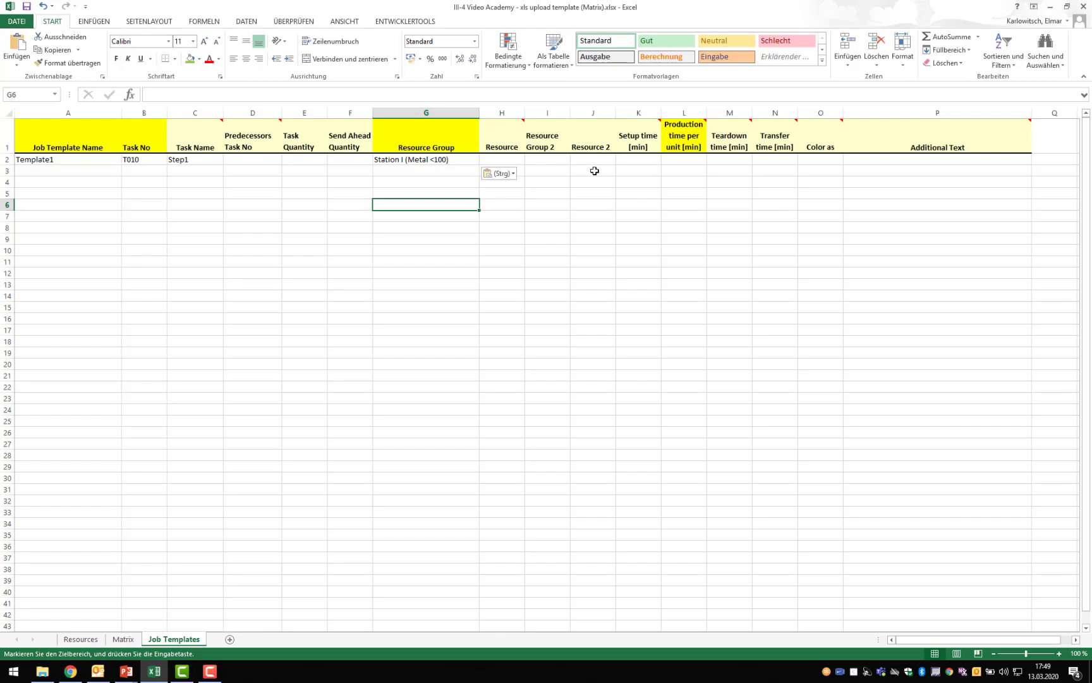
pyautogui.moveTo(589, 110); pyautogui.dragTo(638, 112)
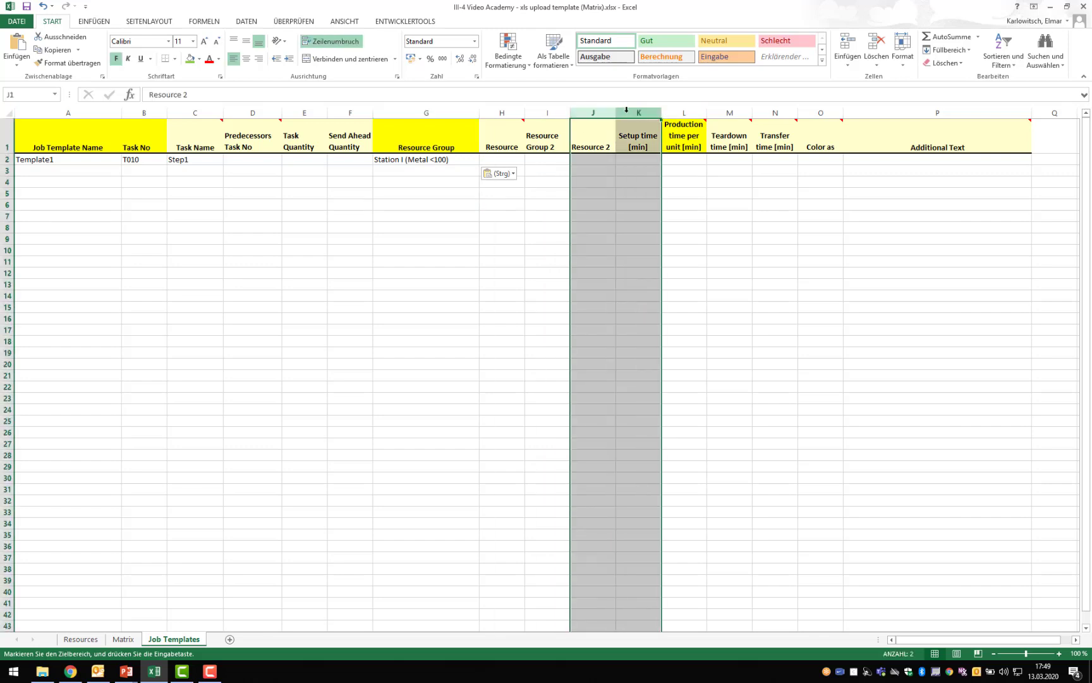
pyautogui.moveTo(548, 112); pyautogui.dragTo(596, 112)
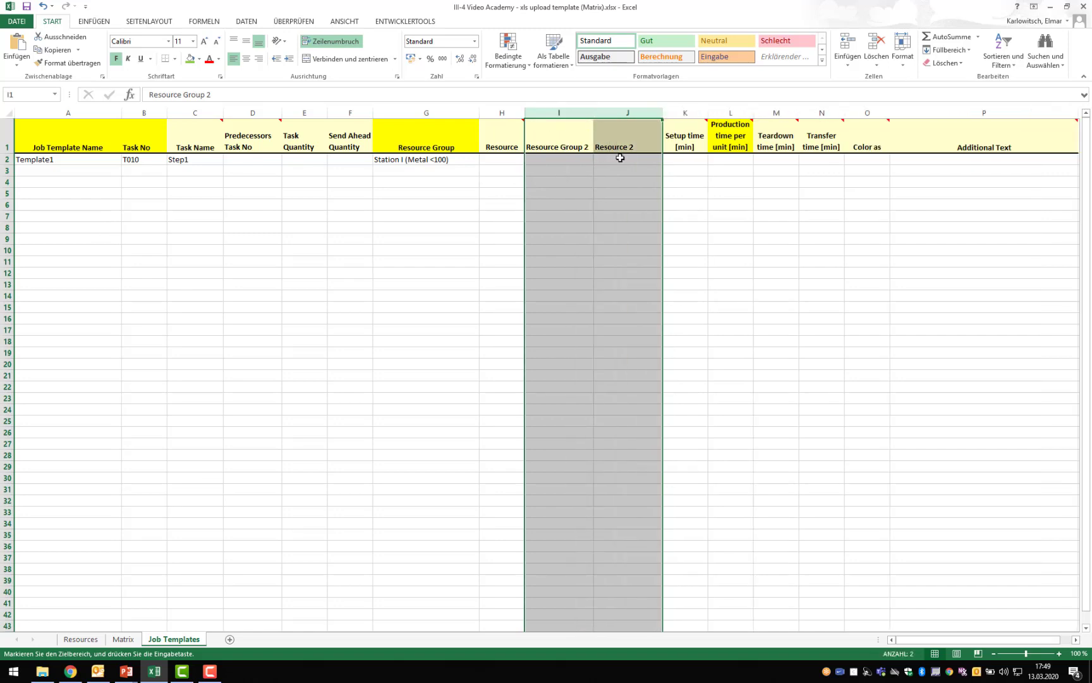
# - Copy the Skill_Station I heading from the Matrix sheet and paste it as a value into the Resource Group 2 cell of T010
pyautogui.click(559, 158)
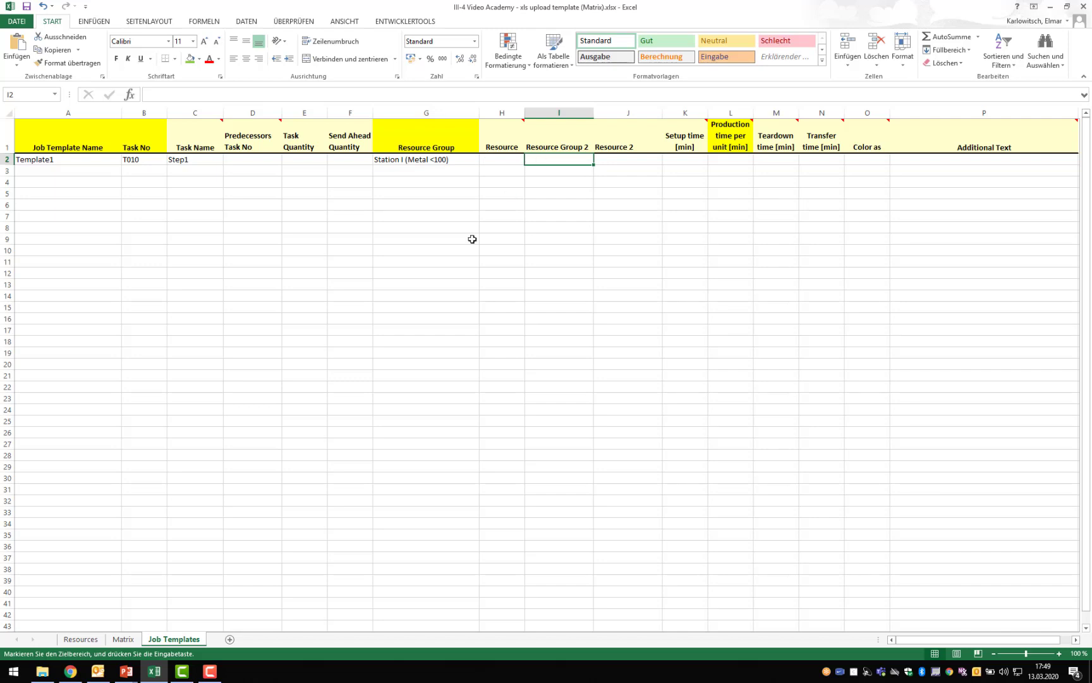
pyautogui.click(123, 639)
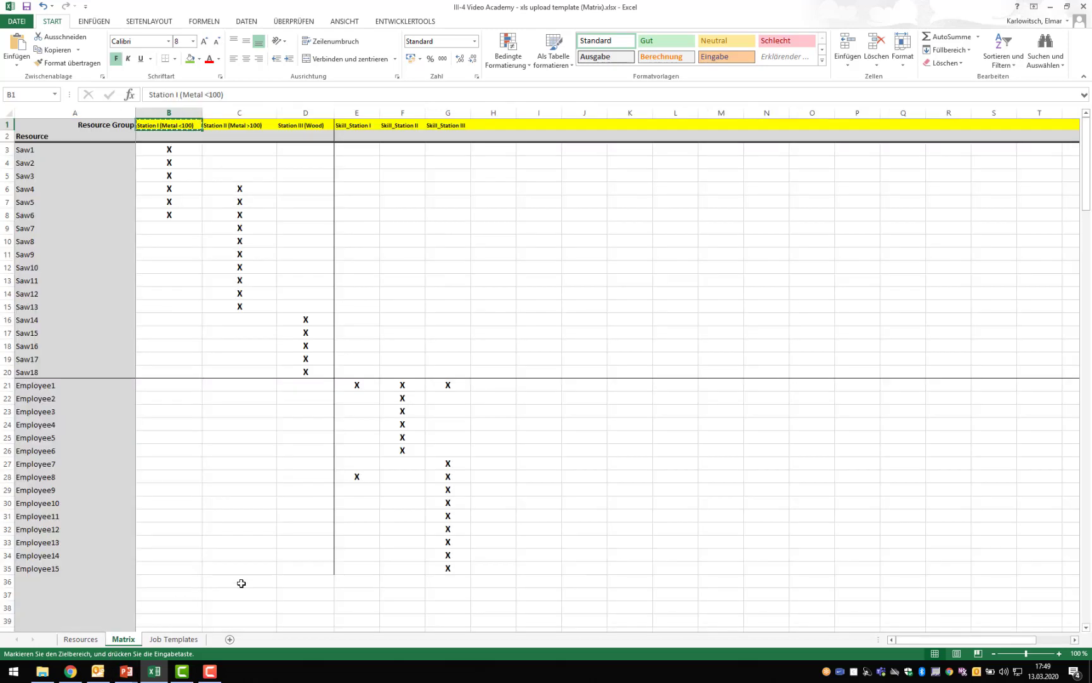
pyautogui.click(359, 125)
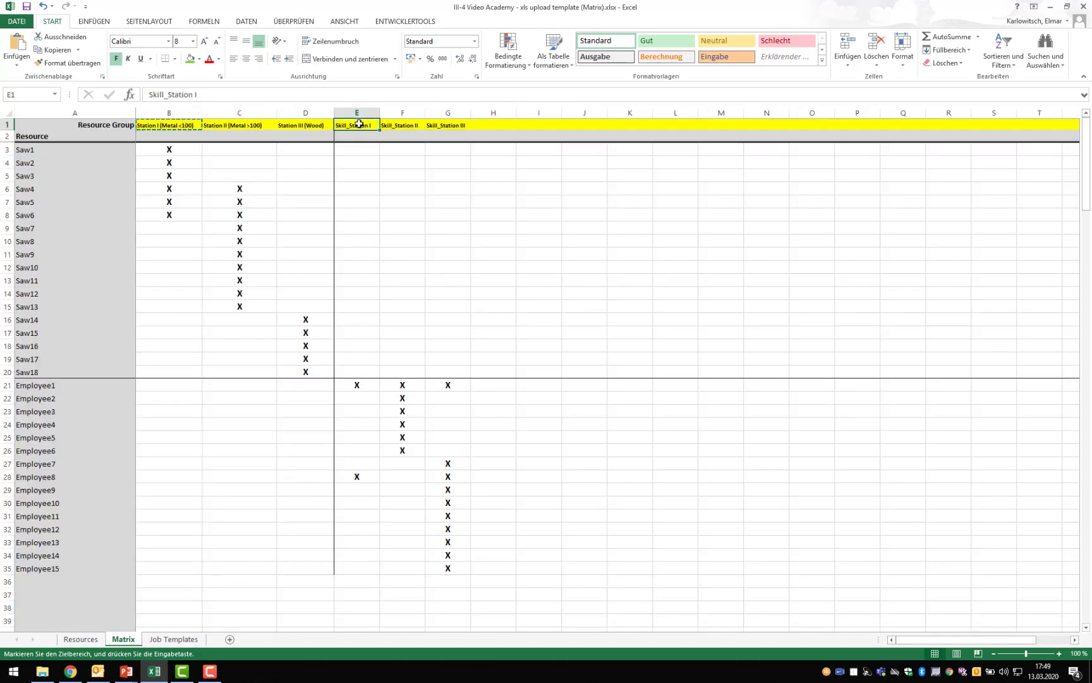
pyautogui.hotkey('ctrl', 'c')
pyautogui.click(182, 644)
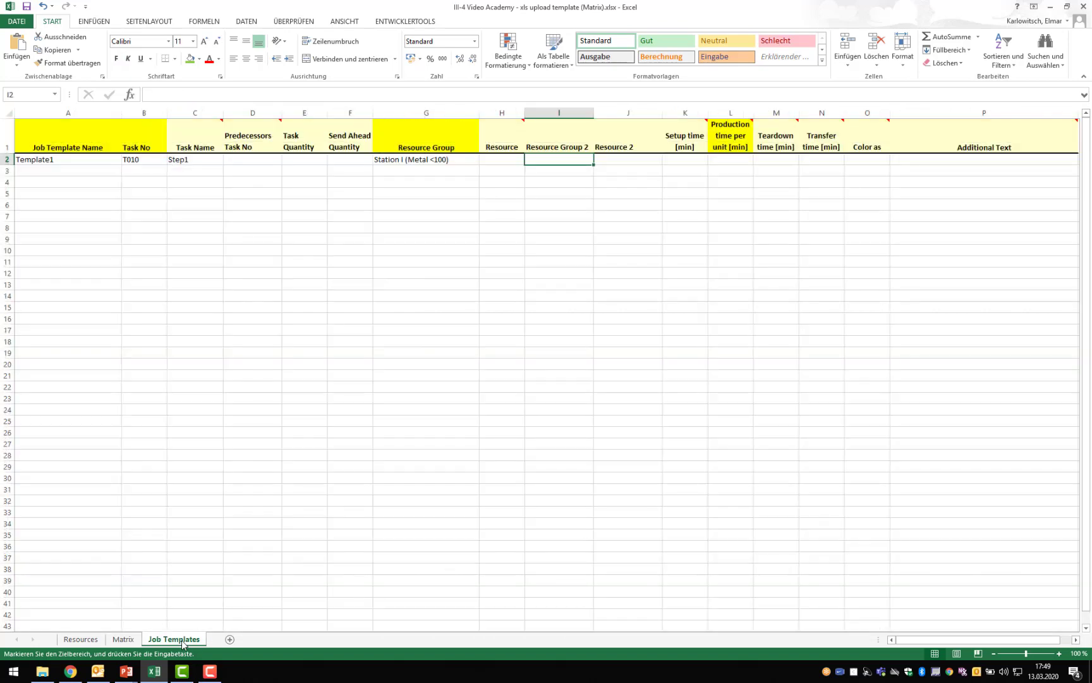
pyautogui.rightClick(566, 159)
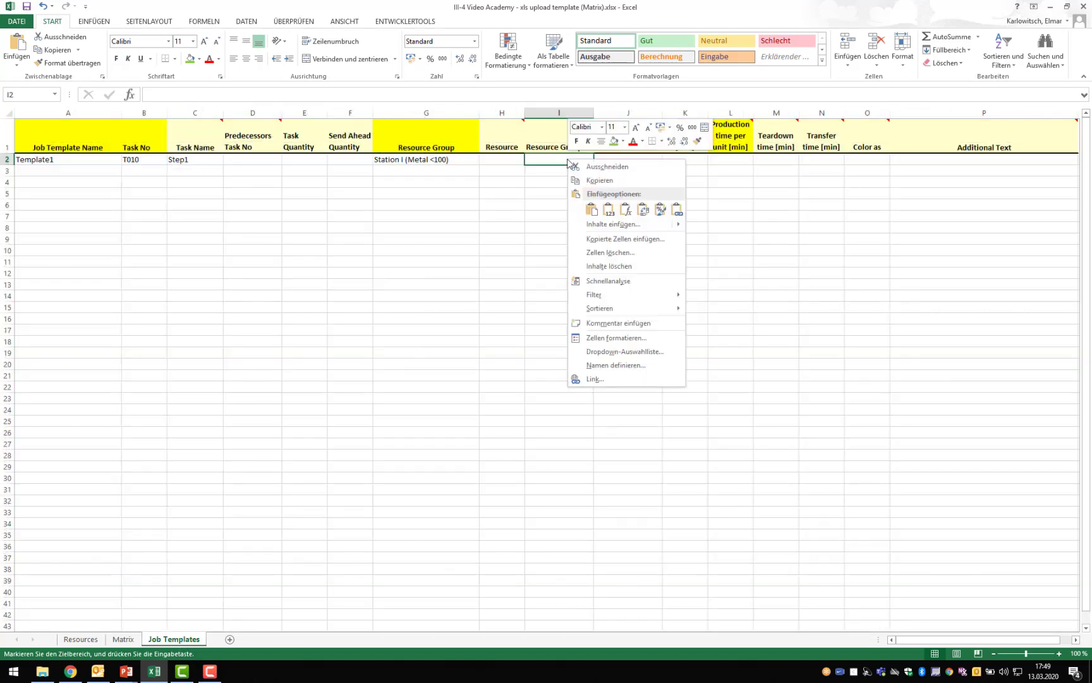
pyautogui.click(606, 214)
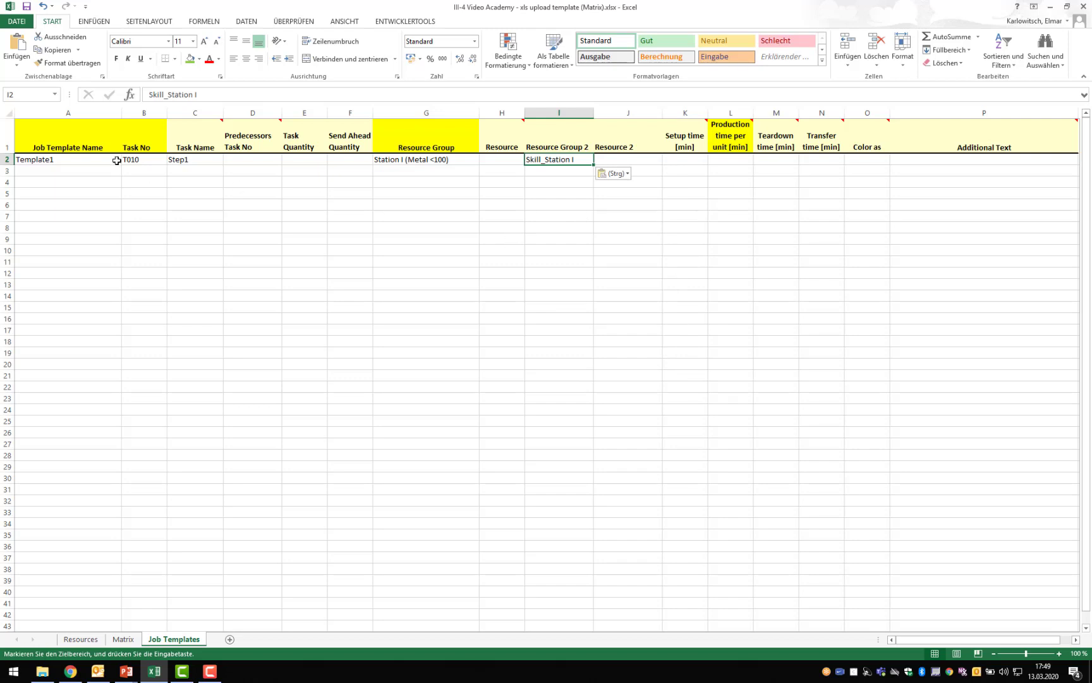
# - Set the production time per unit of T010 to 50 minutes
pyautogui.click(738, 162)
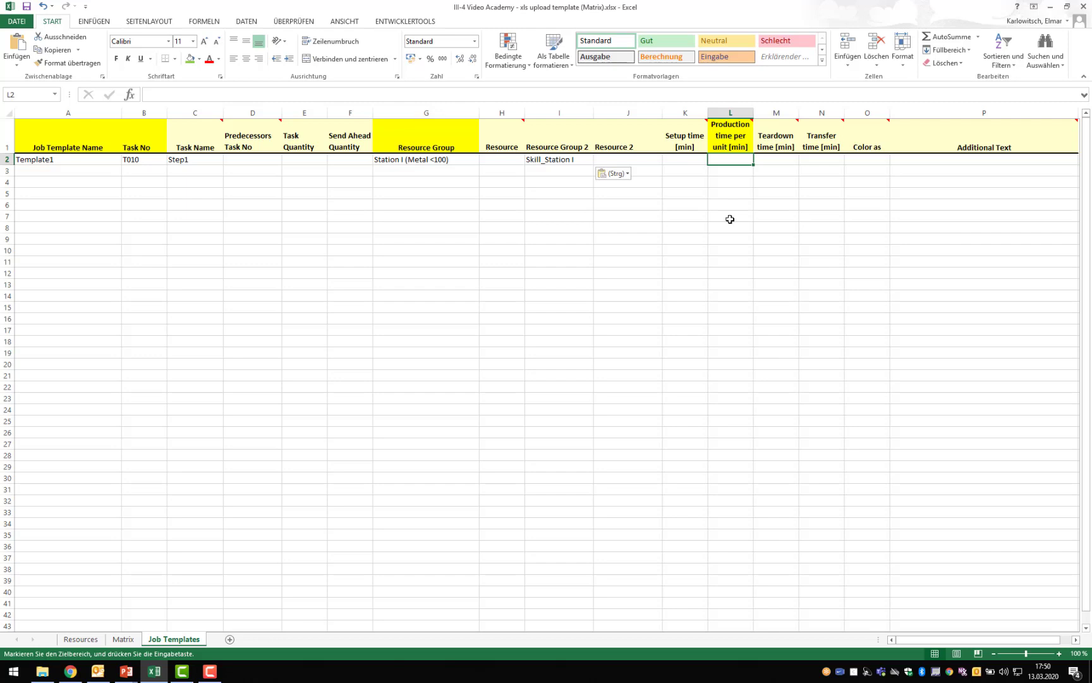
pyautogui.write('50')
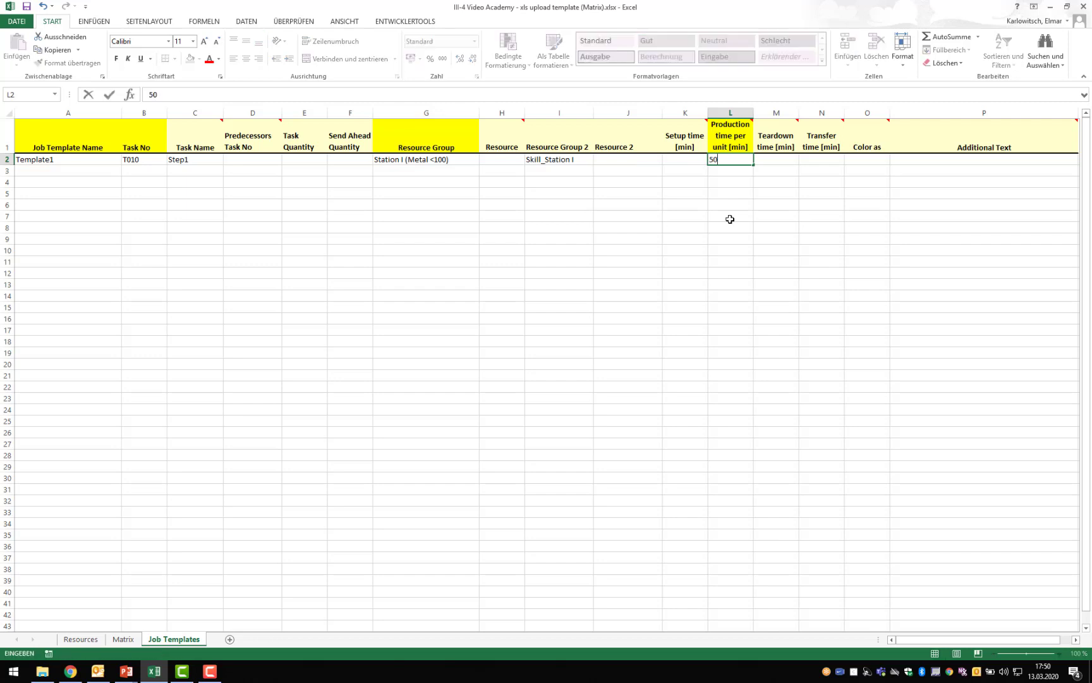
pyautogui.press('Return')
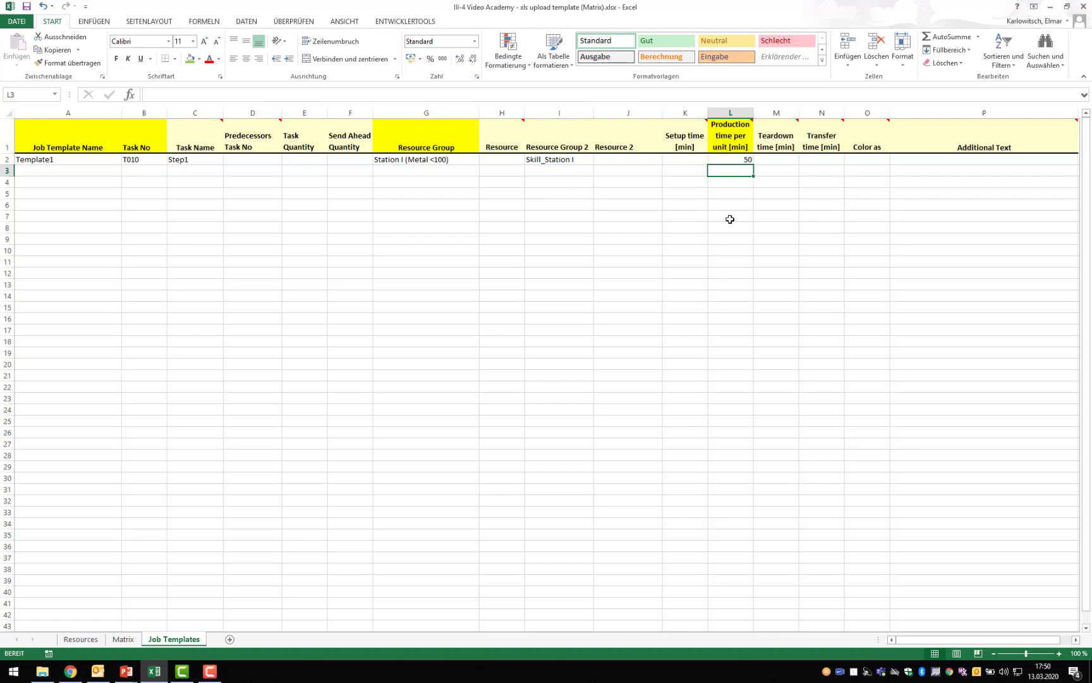
# - Review the Template1 row from its template name through Additional Text, ending on its Additional Text cell
pyautogui.click(910, 161)
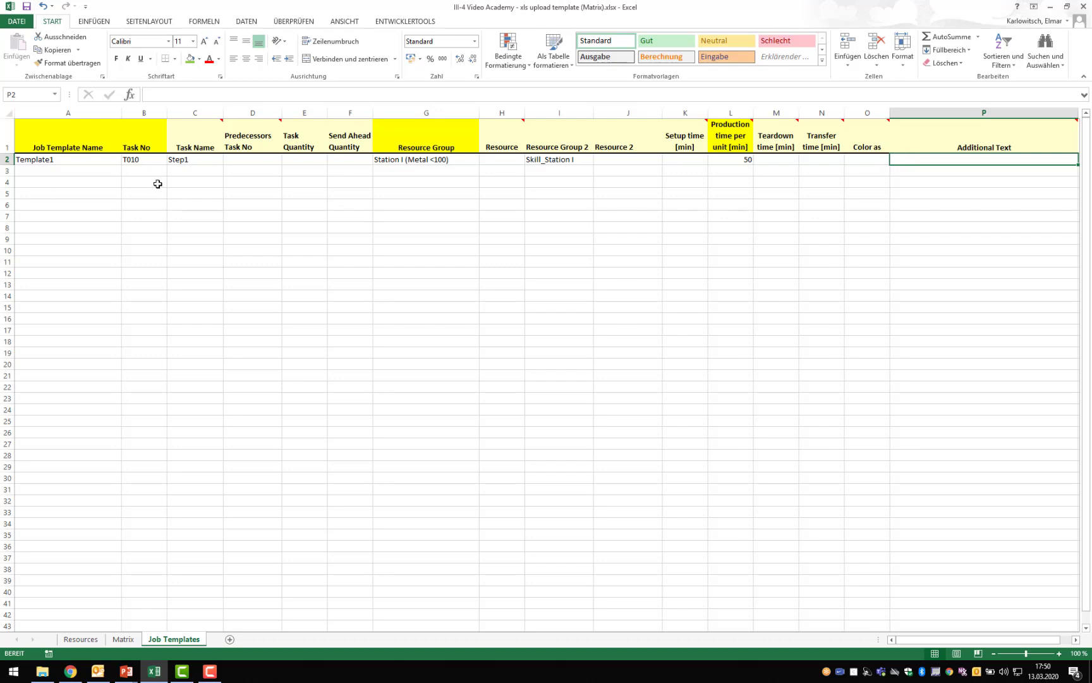
pyautogui.moveTo(82, 160); pyautogui.dragTo(982, 156)
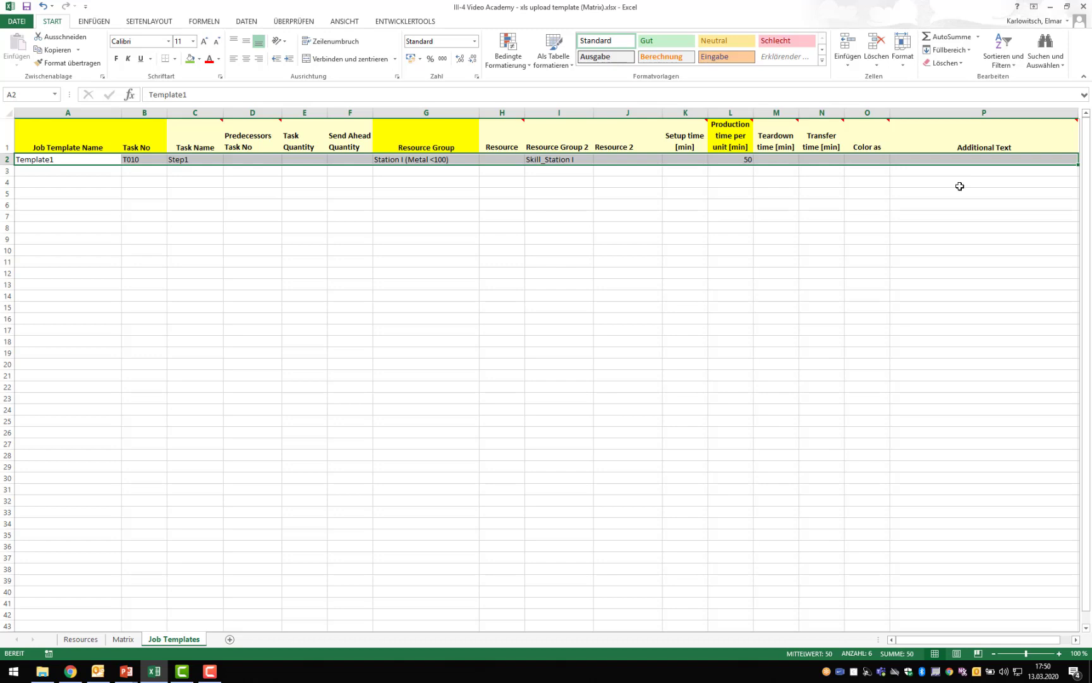
pyautogui.click(904, 161)
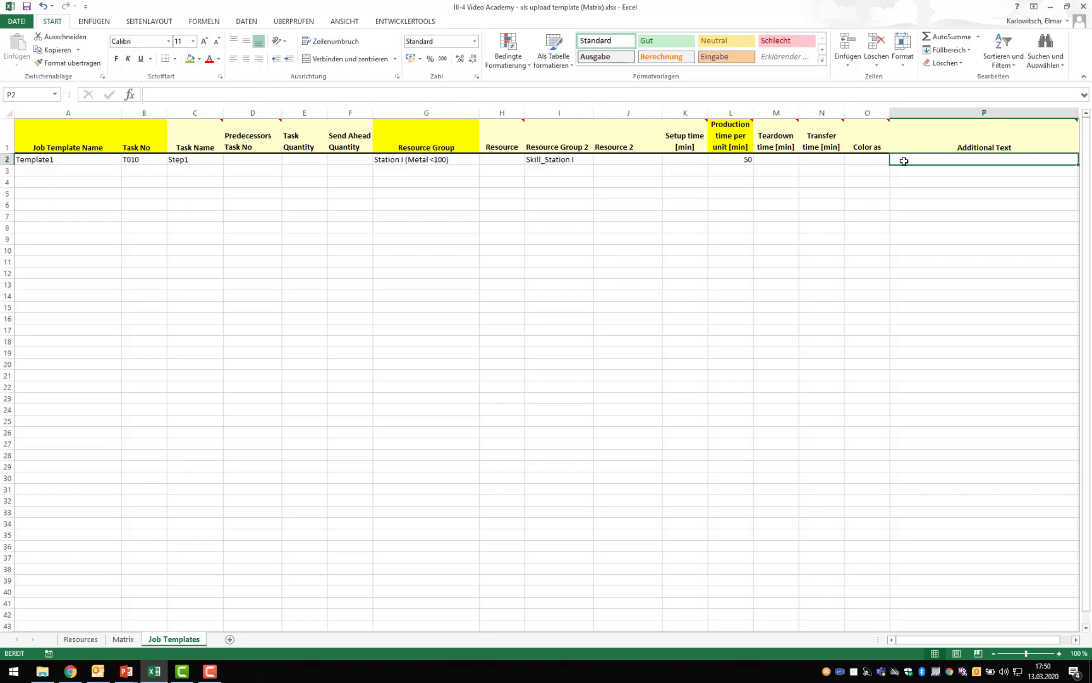
# - Enter "Text" as the Additional Text of the Template1 row and review the row's entries and resource groups
pyautogui.write('Text')
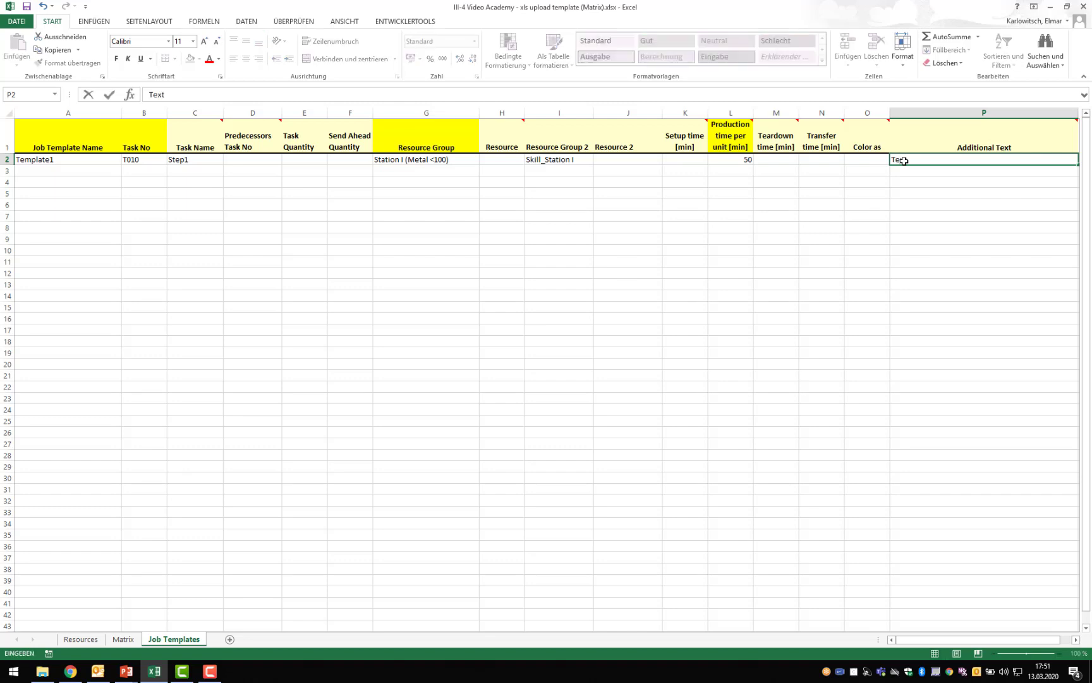
pyautogui.press('Return')
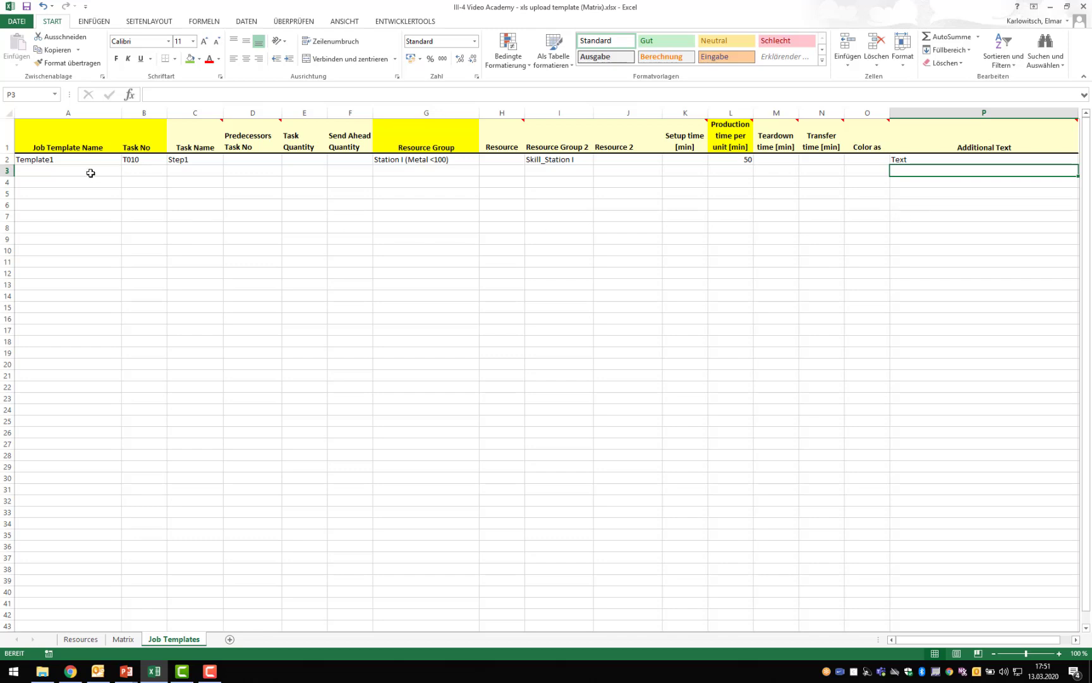
pyautogui.moveTo(81, 159); pyautogui.dragTo(927, 162)
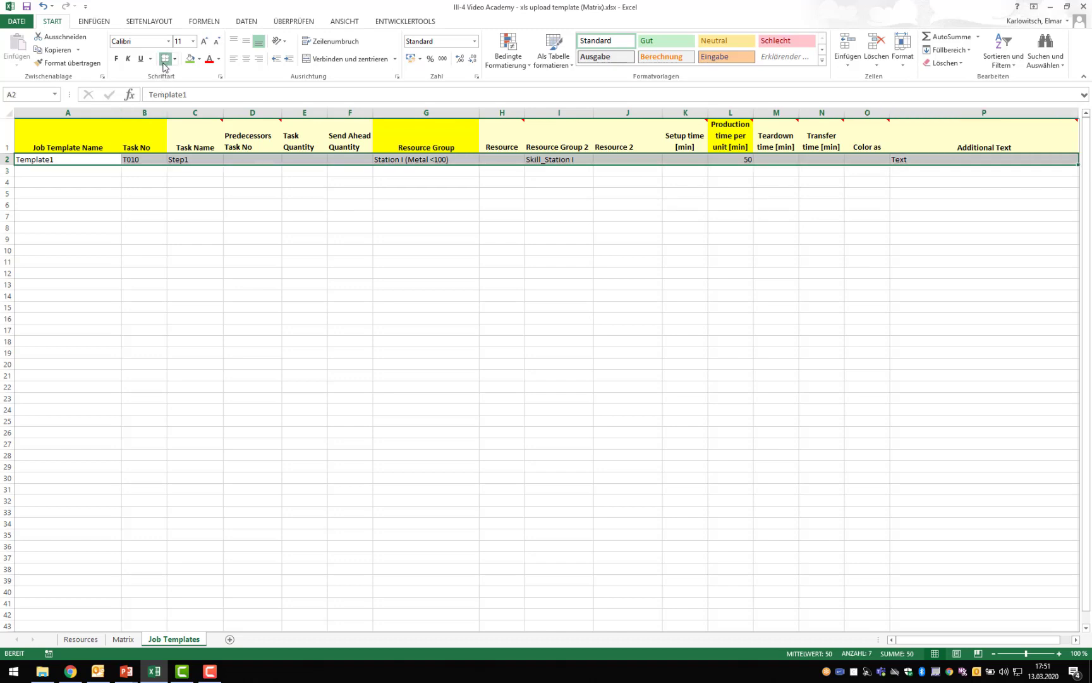
pyautogui.click(433, 161)
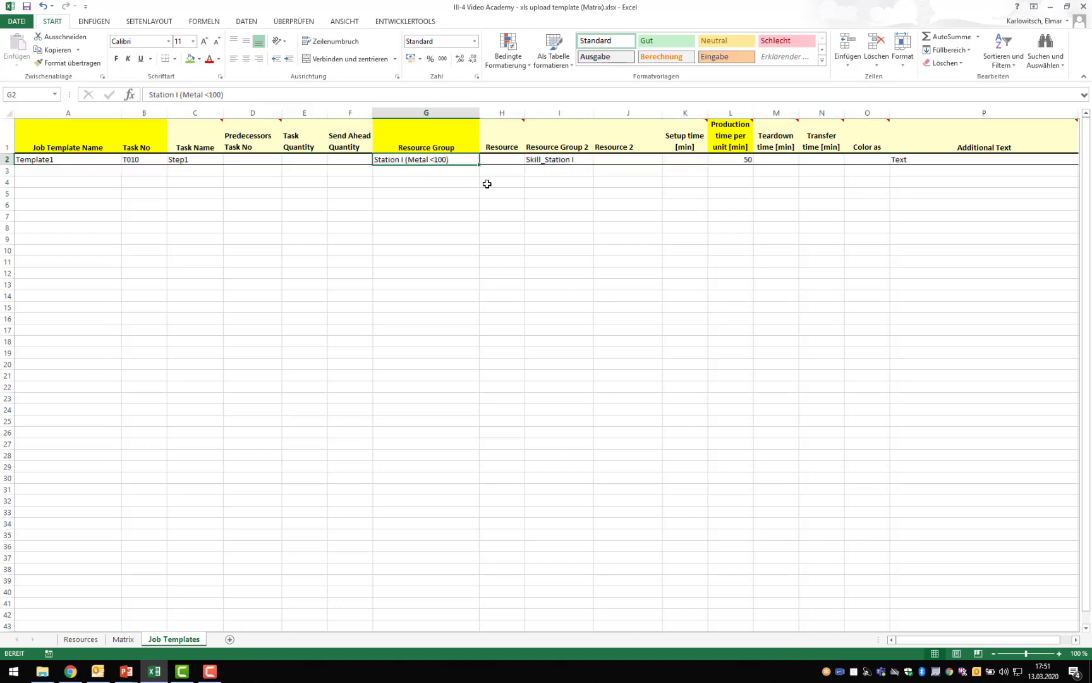
pyautogui.keyDown('ctrl'); pyautogui.click(546, 159); pyautogui.keyUp('ctrl')
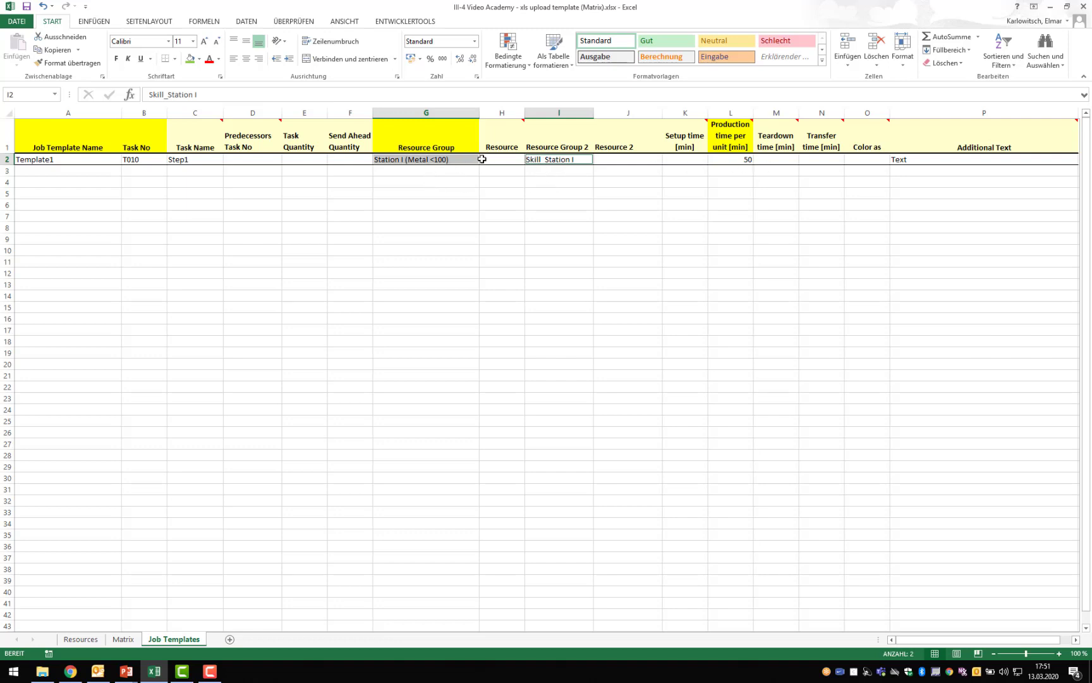
pyautogui.click(455, 201)
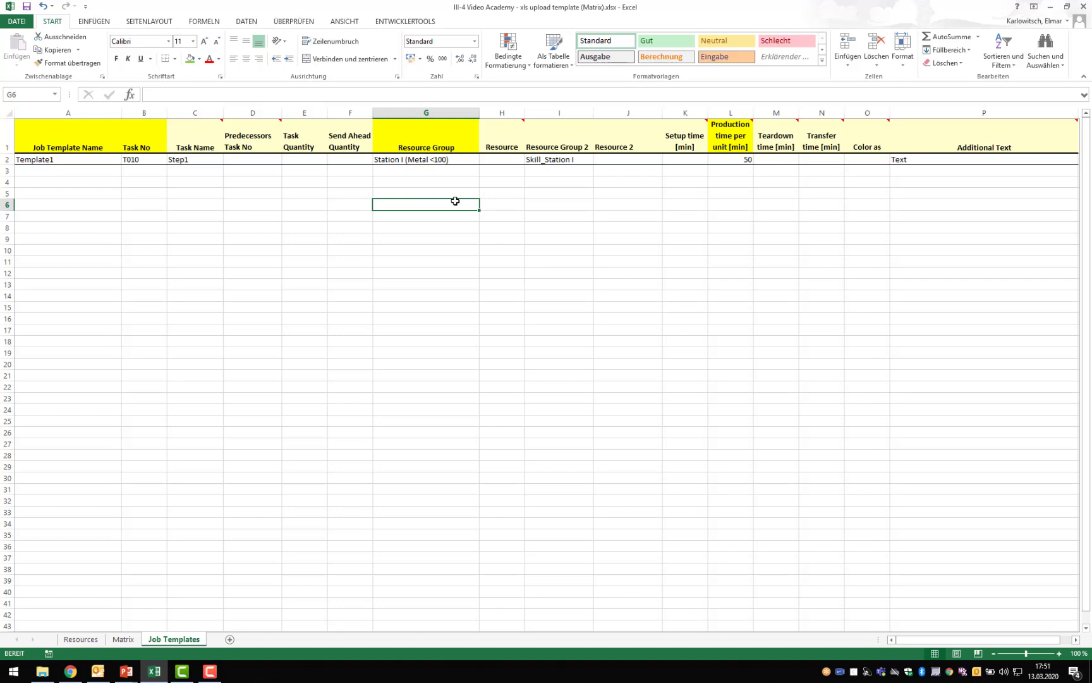
# - Enter Template2 as the job template name in the row below Template1
pyautogui.click(76, 173)
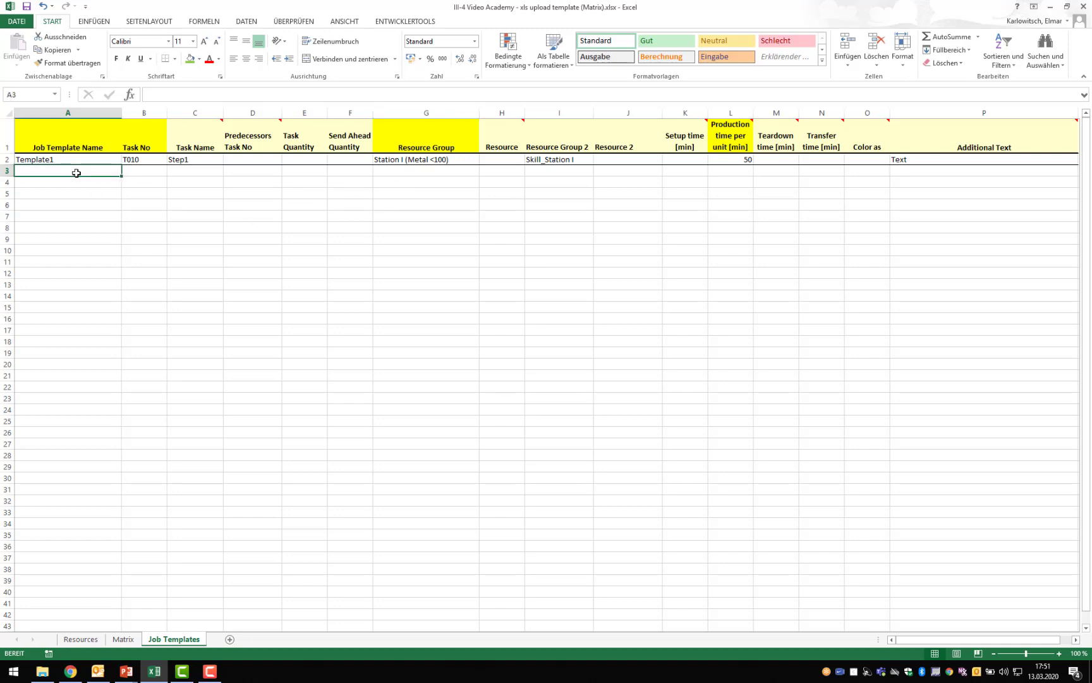
pyautogui.write('Template1')
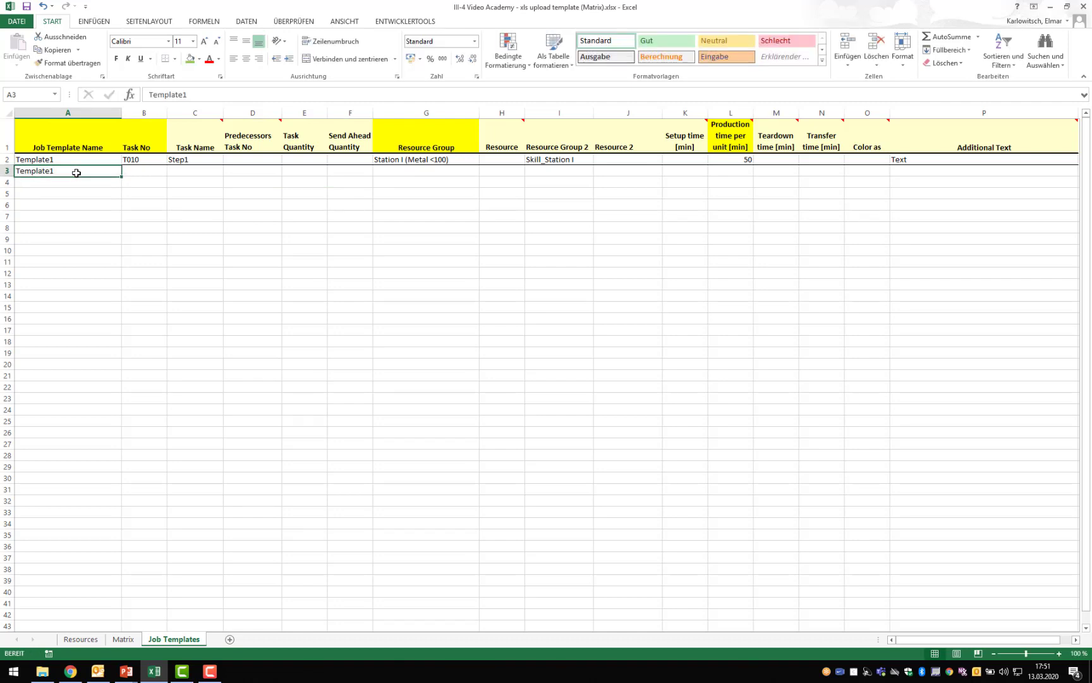
pyautogui.click(189, 96)
pyautogui.press('BackSpace')
pyautogui.write('2')
pyautogui.press('Return')
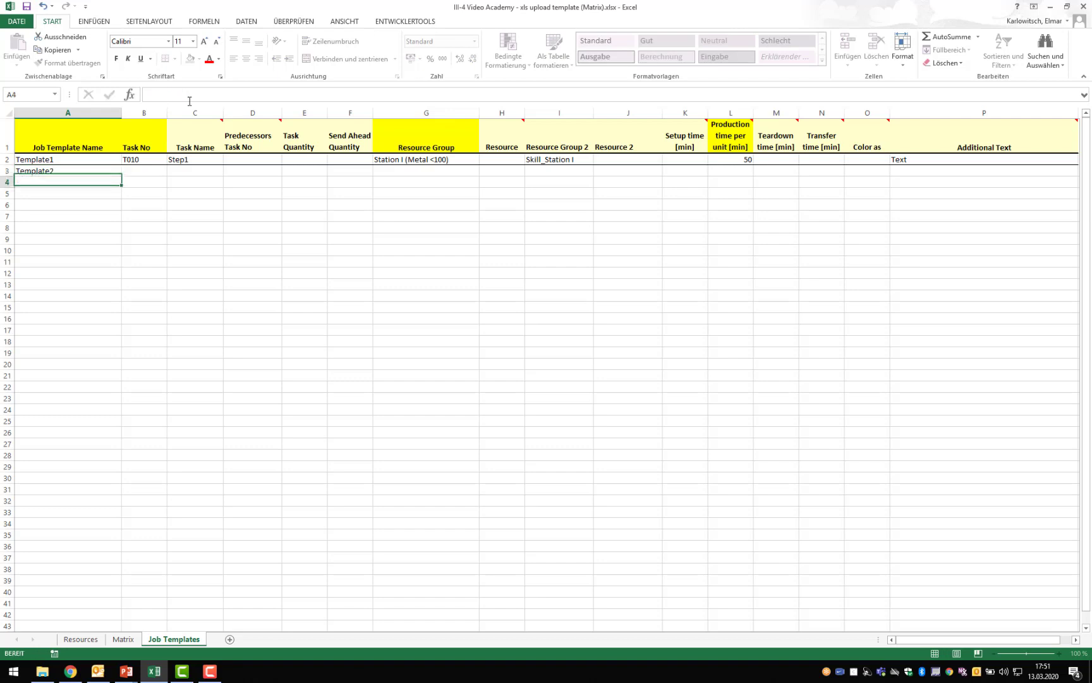
# - Give Template2 the task number T010 and the task name "Step1 -Setup"
pyautogui.click(155, 173)
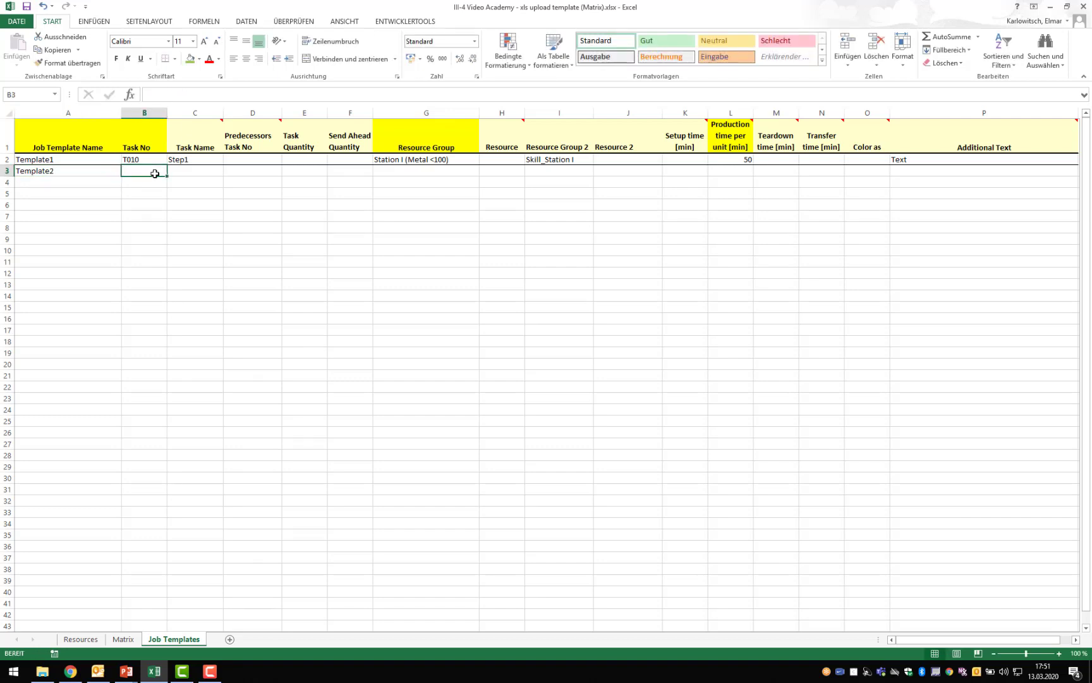
pyautogui.write('T010')
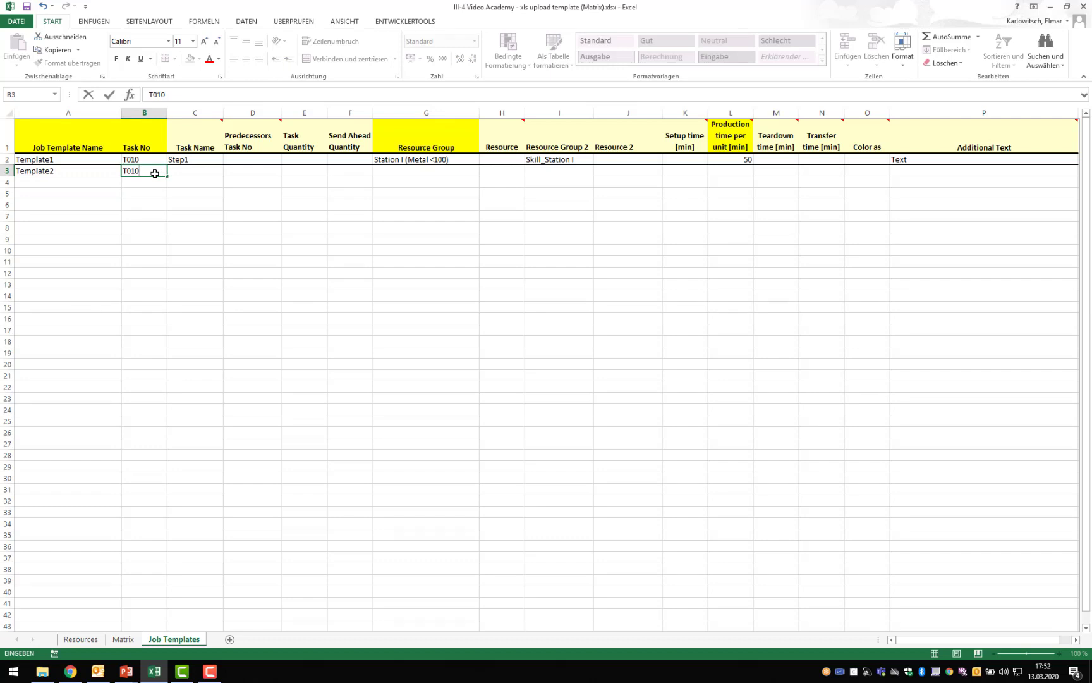
pyautogui.press('Tab')
pyautogui.write('Step')
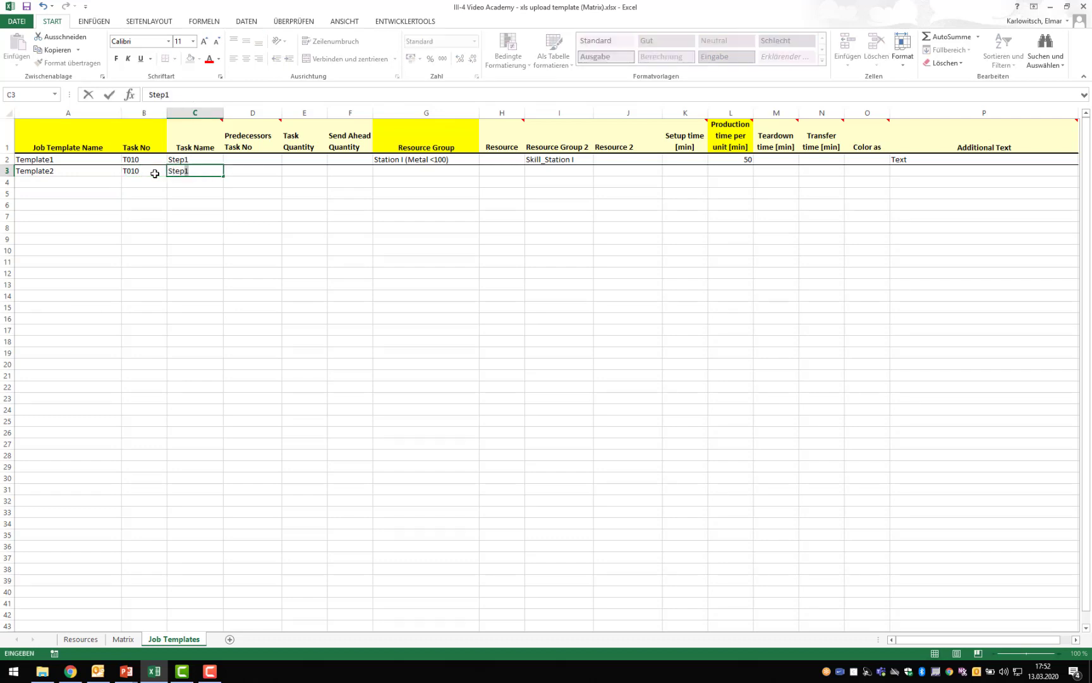
pyautogui.click(187, 98)
pyautogui.write('-Setup')
pyautogui.click(345, 229)
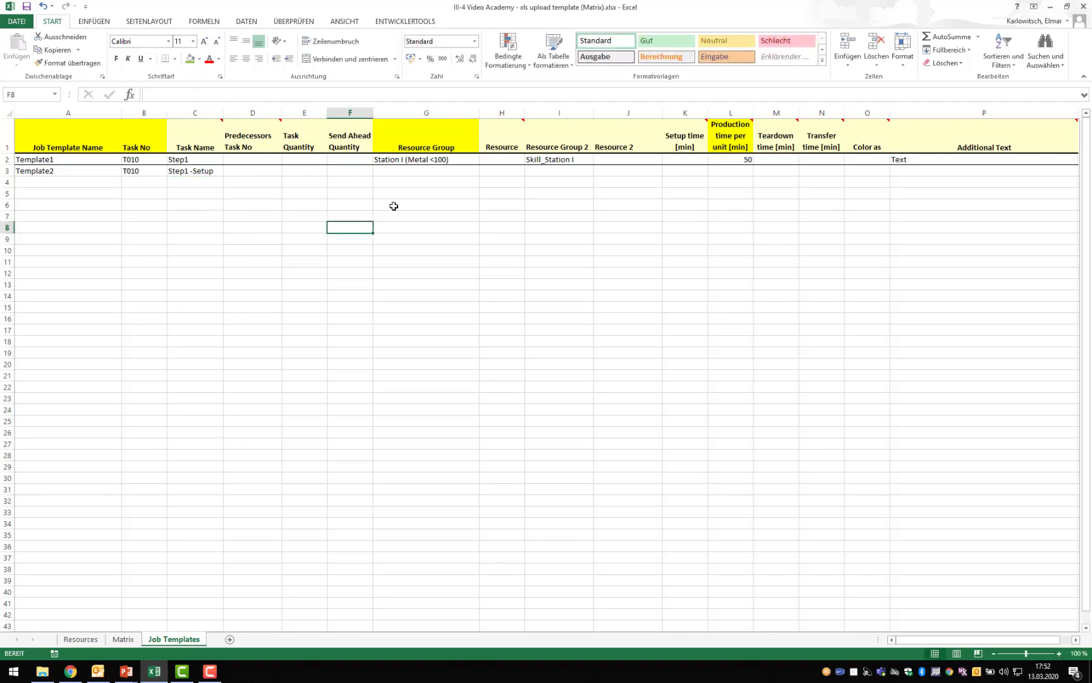
# - Copy the Station II (Metal >100) heading from the Matrix sheet and paste it as a value into Template2's Resource Group cell
pyautogui.click(400, 170)
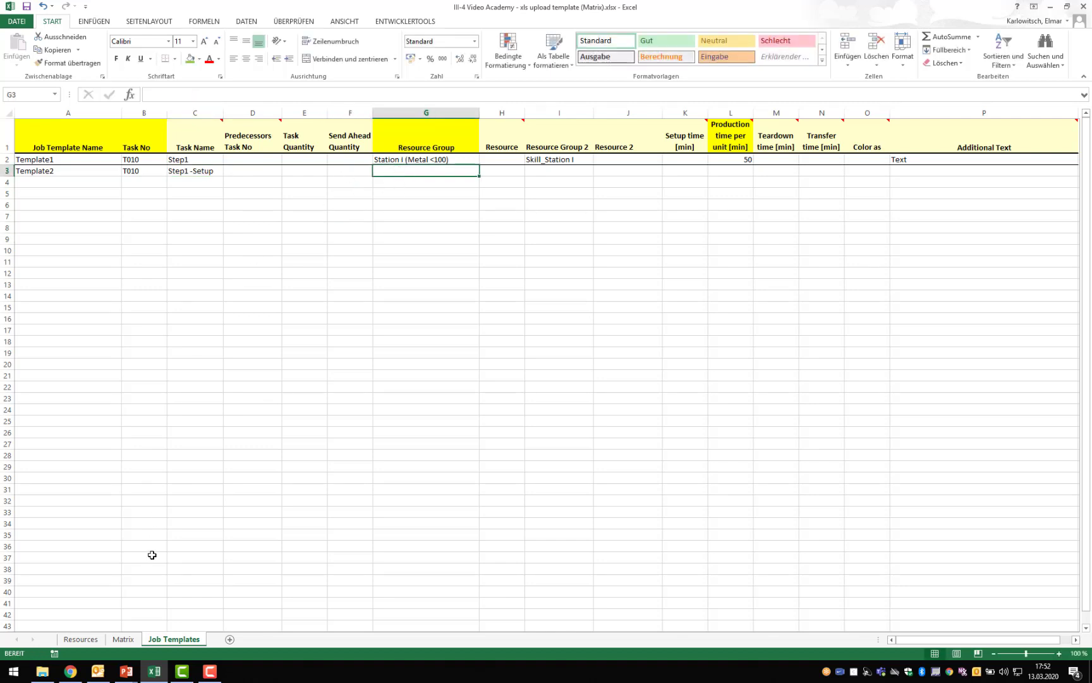
pyautogui.click(123, 639)
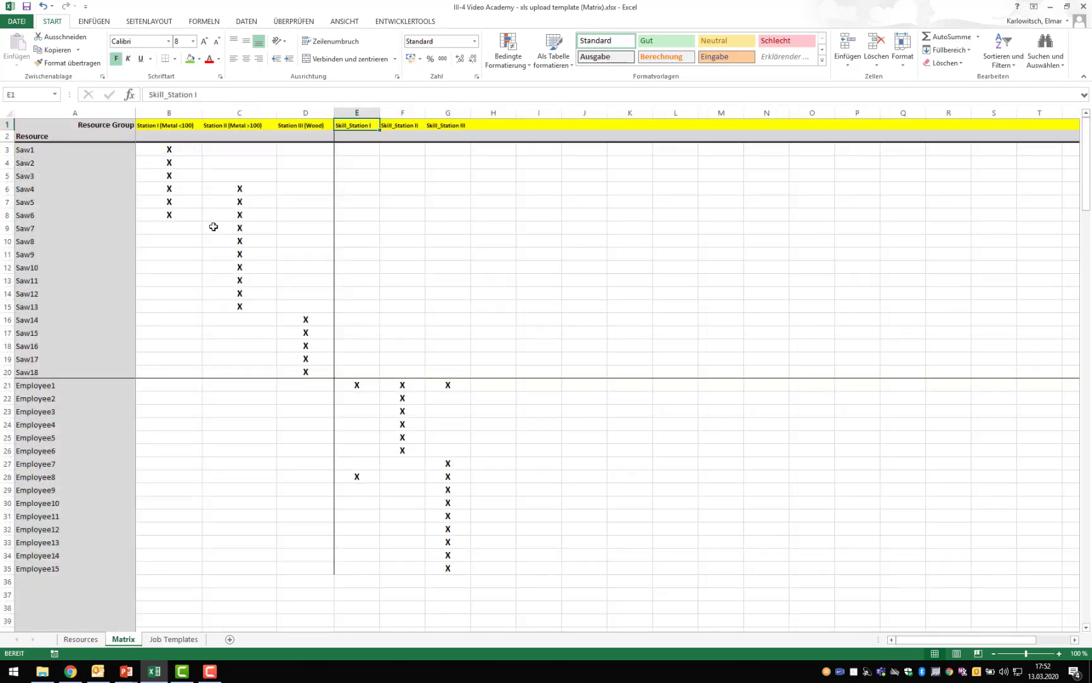
pyautogui.click(225, 125)
pyautogui.hotkey('ctrl', 'c')
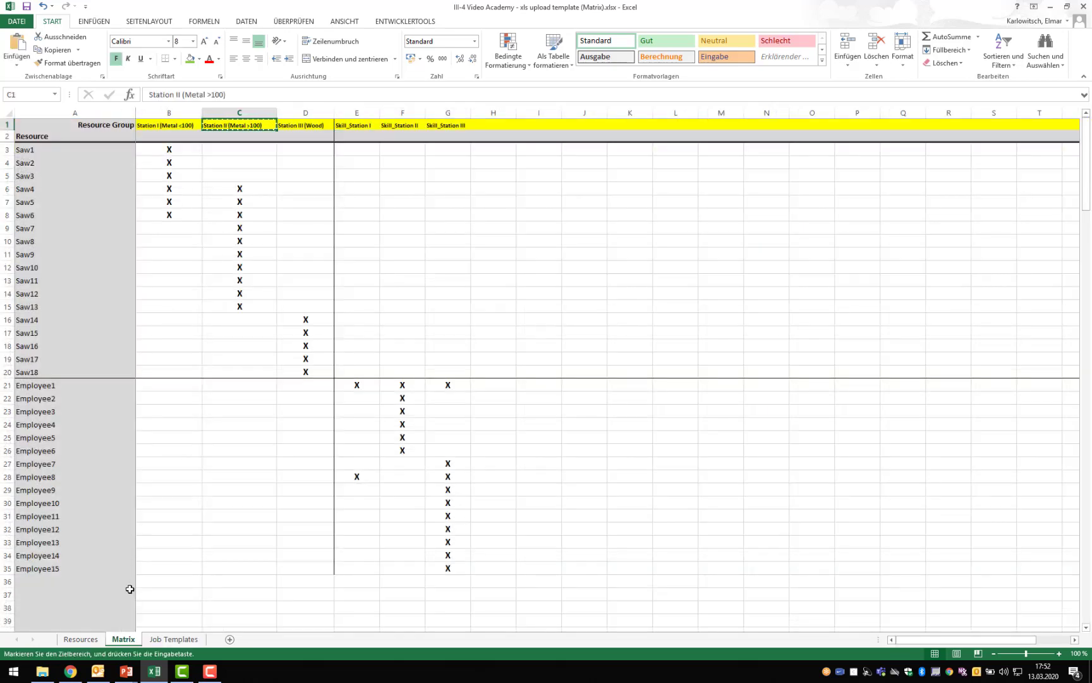
pyautogui.hotkey('ctrl', 'pagedown')
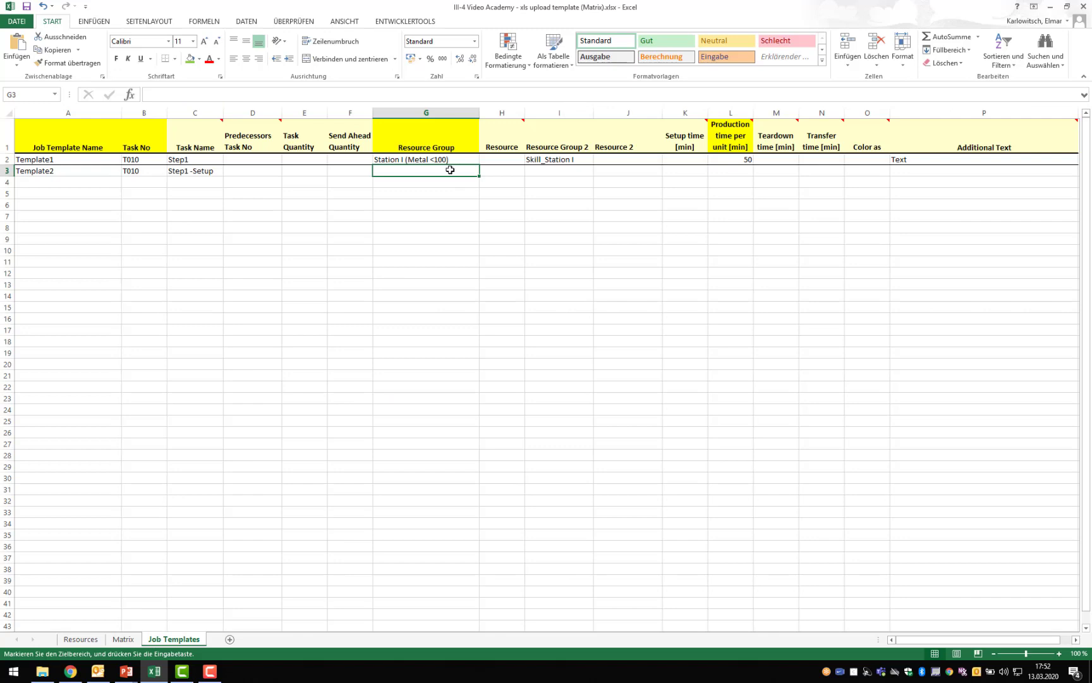
pyautogui.rightClick(449, 169)
pyautogui.click(490, 220)
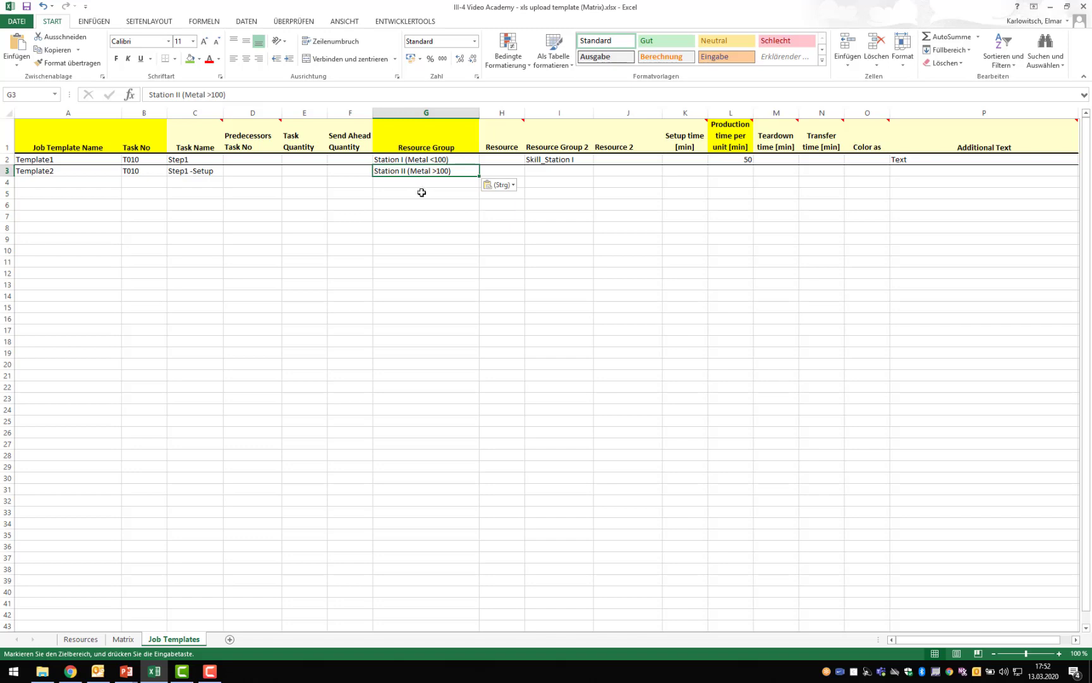
# - Copy Template1's Resource Group 2 value into the Template2 row as a value and change it to Skill_Station II
pyautogui.click(551, 161)
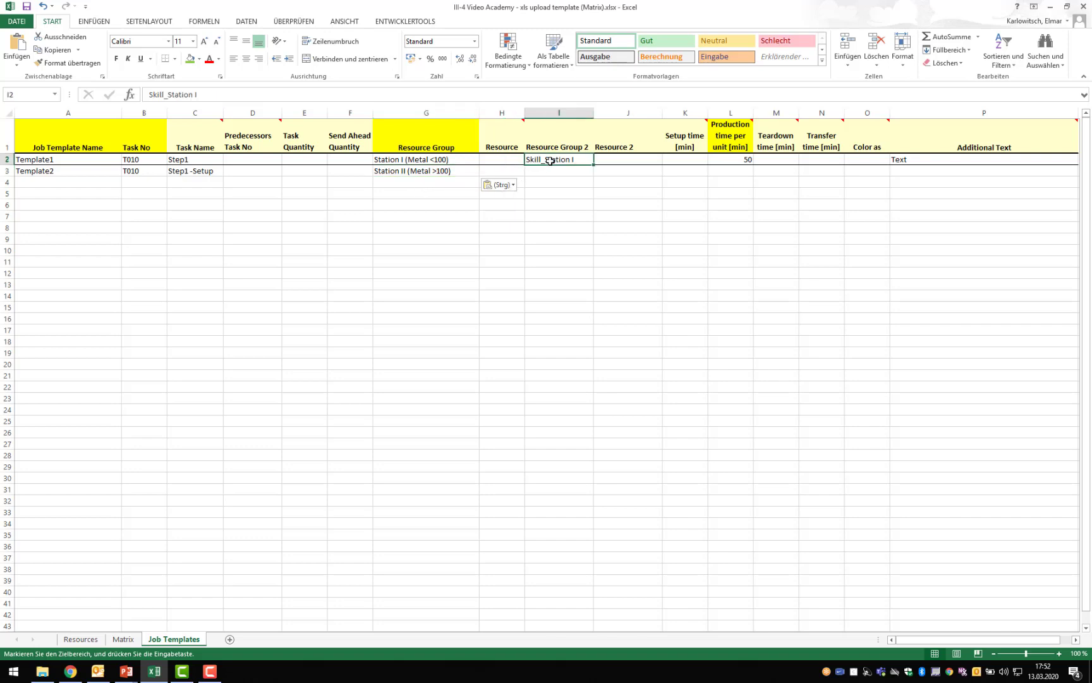
pyautogui.hotkey('ctrl', 'c')
pyautogui.click(551, 169)
pyautogui.rightClick(551, 169)
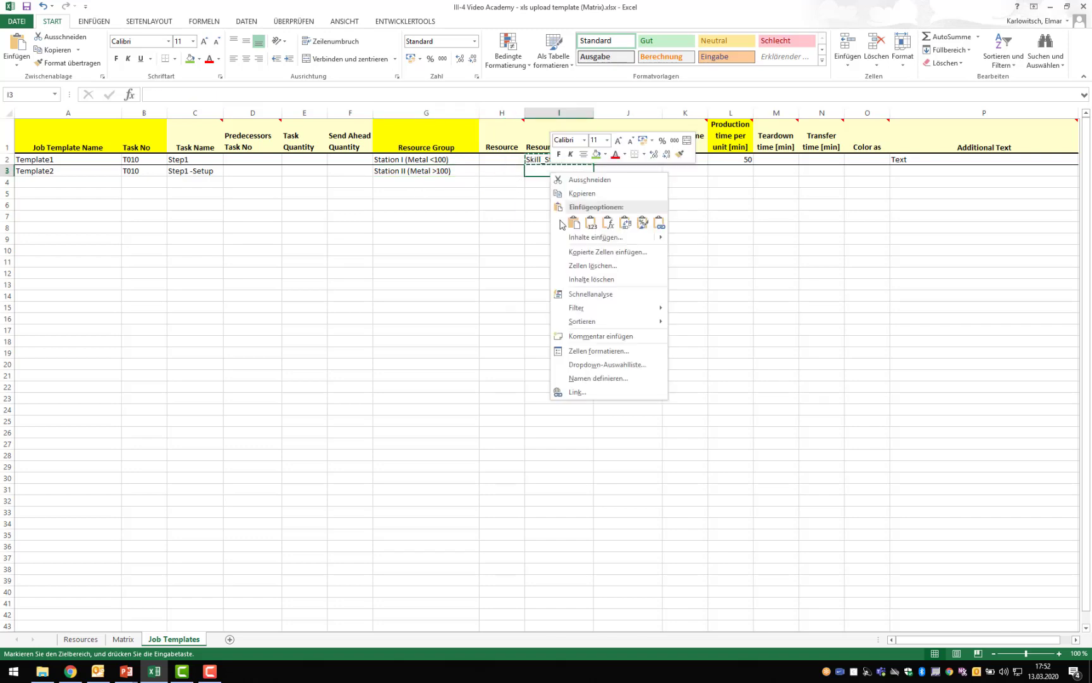
pyautogui.click(590, 222)
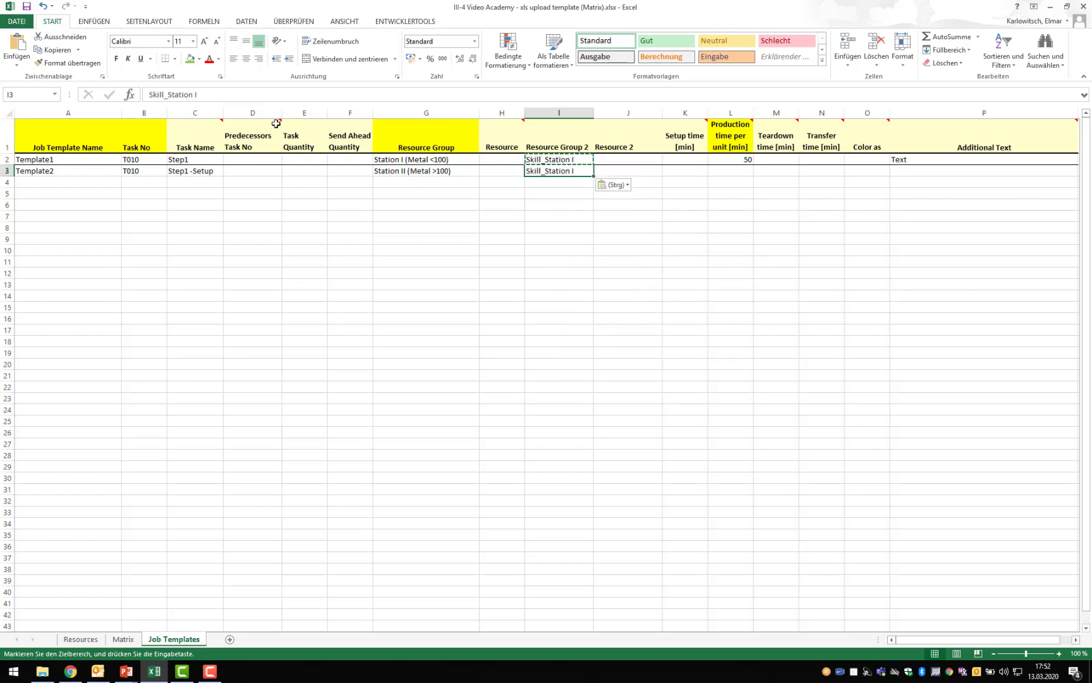
pyautogui.click(258, 94)
pyautogui.write('I')
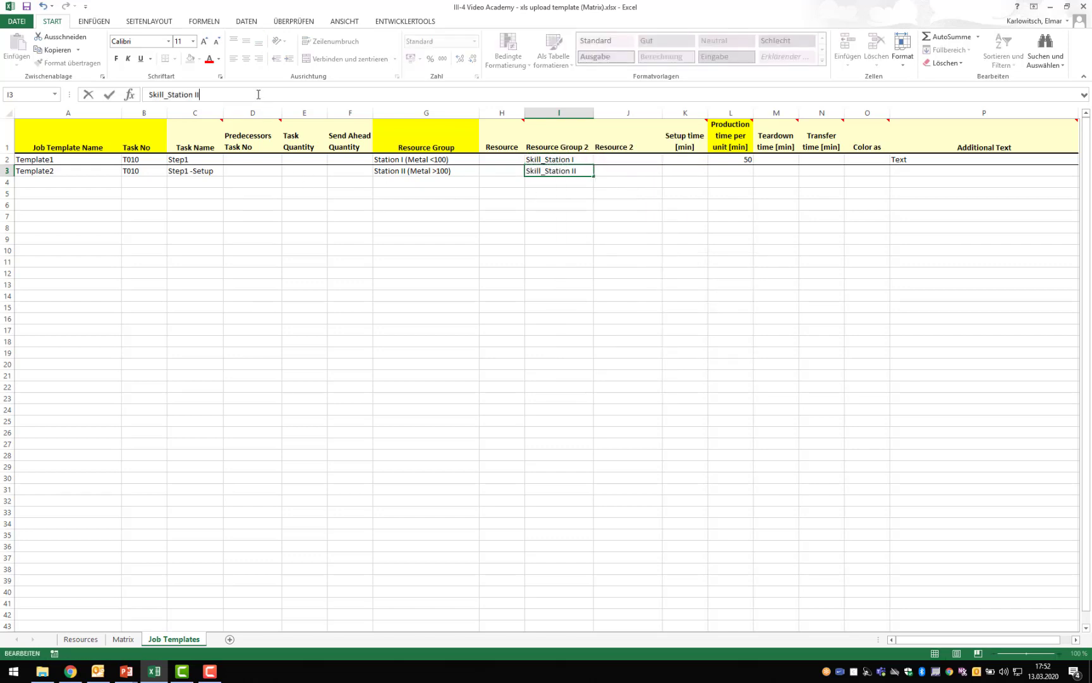
pyautogui.click(651, 216)
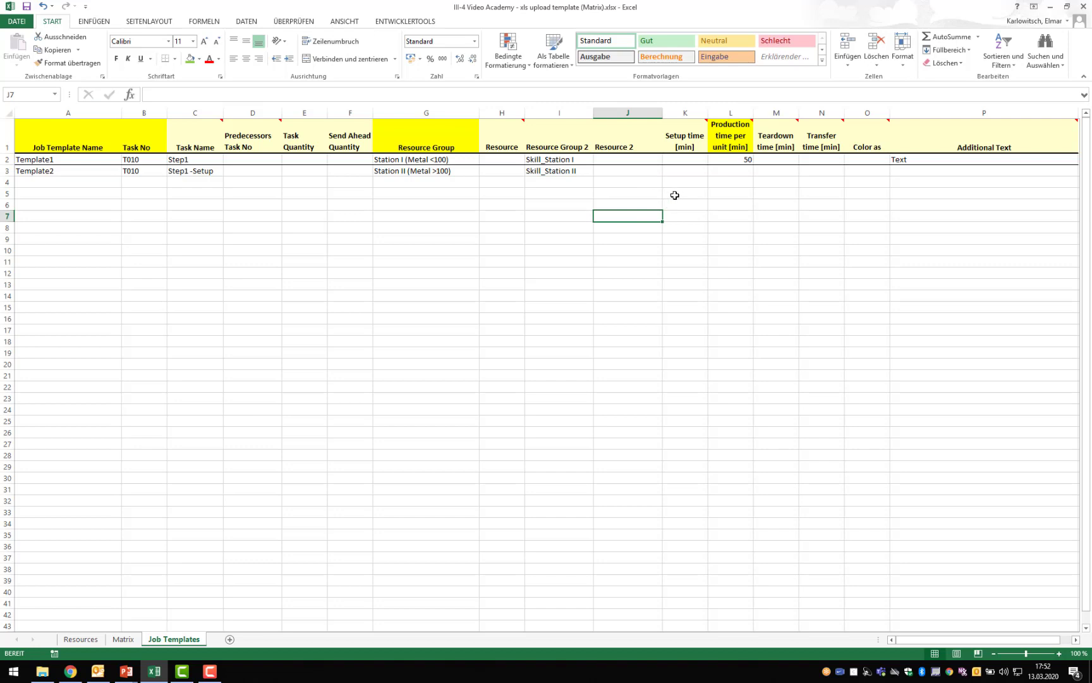
# - Examine the Setup time, Production time per unit, Teardown time and Transfer time columns and their headings
pyautogui.click(683, 112)
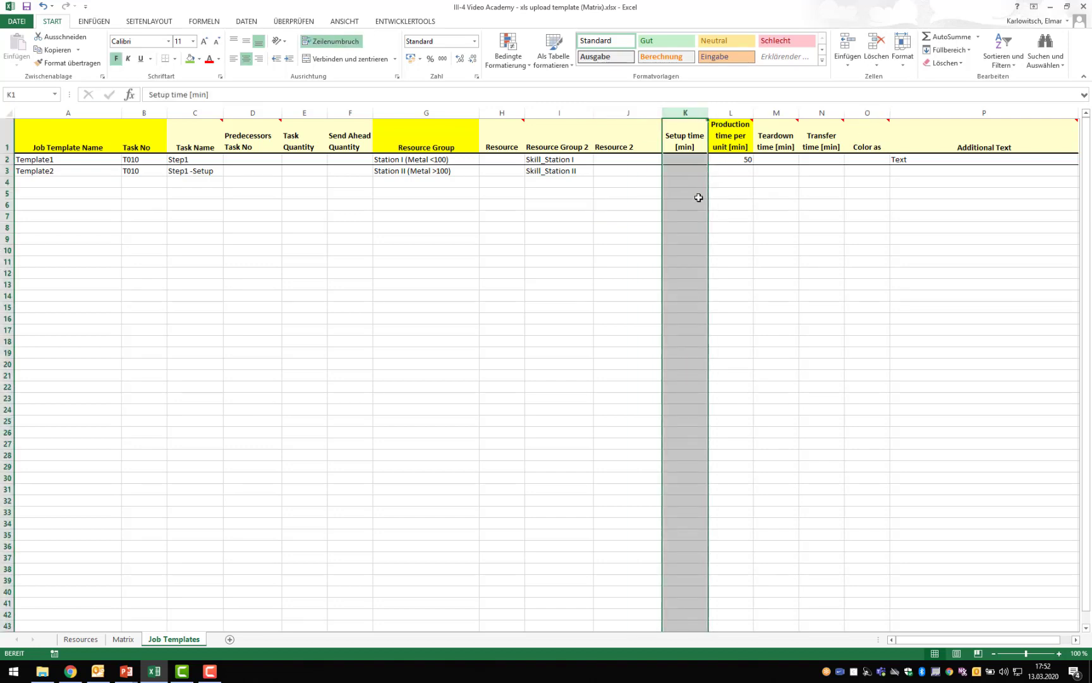
pyautogui.click(699, 200)
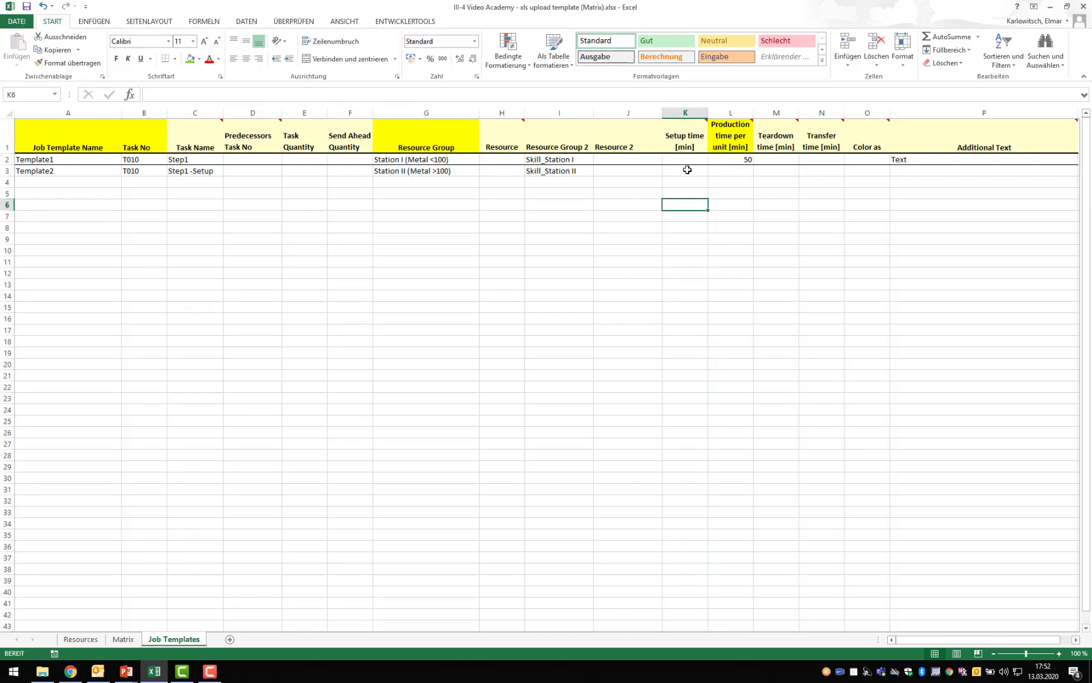
pyautogui.click(718, 137)
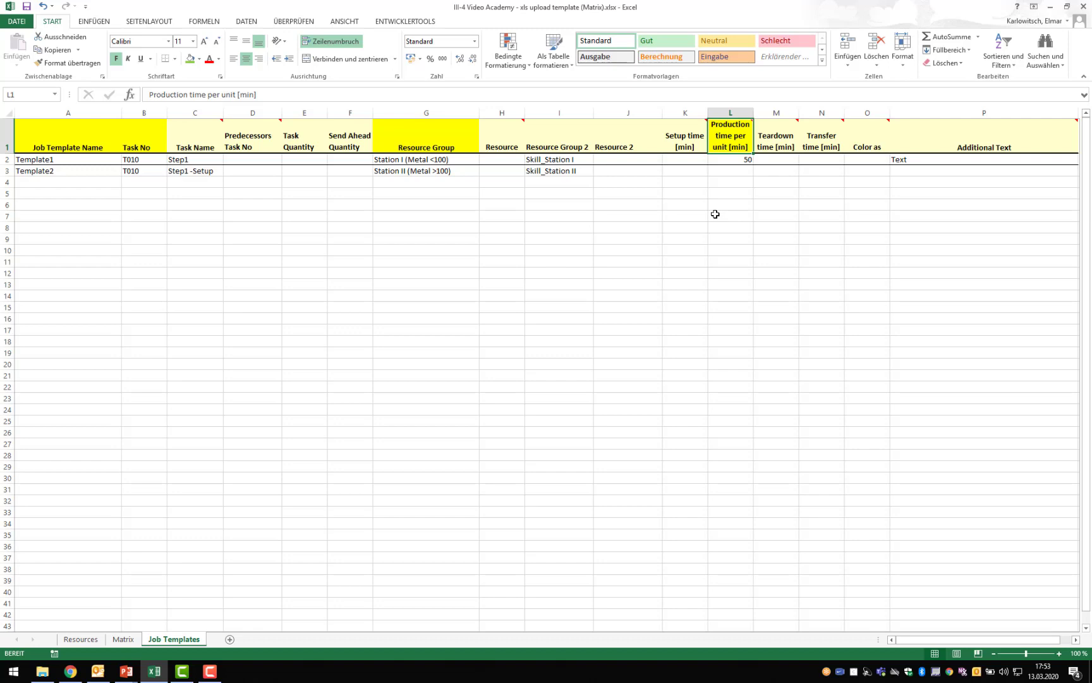
pyautogui.keyDown('ctrl'); pyautogui.click(677, 112); pyautogui.keyUp('ctrl')
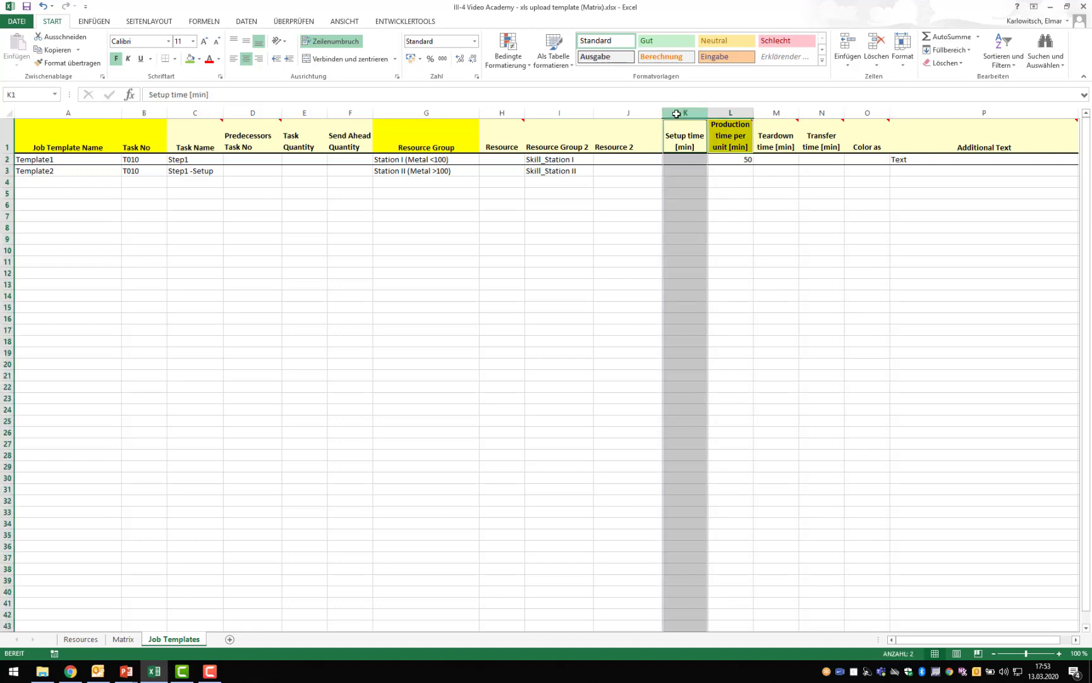
pyautogui.keyDown('ctrl'); pyautogui.click(770, 115); pyautogui.keyUp('ctrl')
pyautogui.keyDown('ctrl'); pyautogui.click(821, 112); pyautogui.keyUp('ctrl')
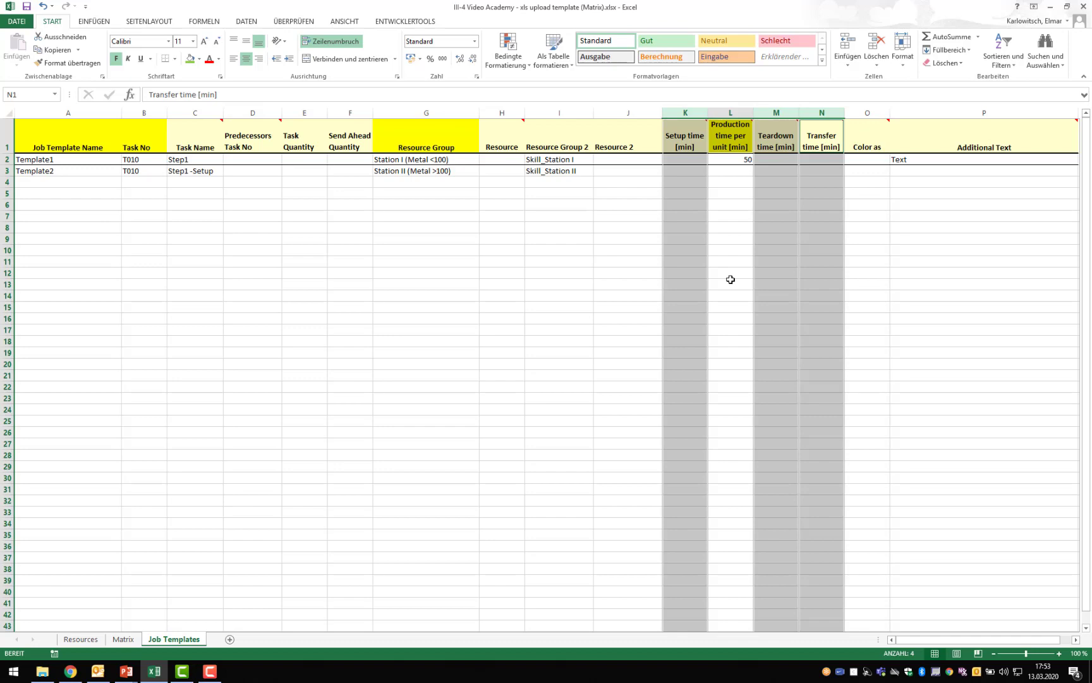
pyautogui.click(731, 279)
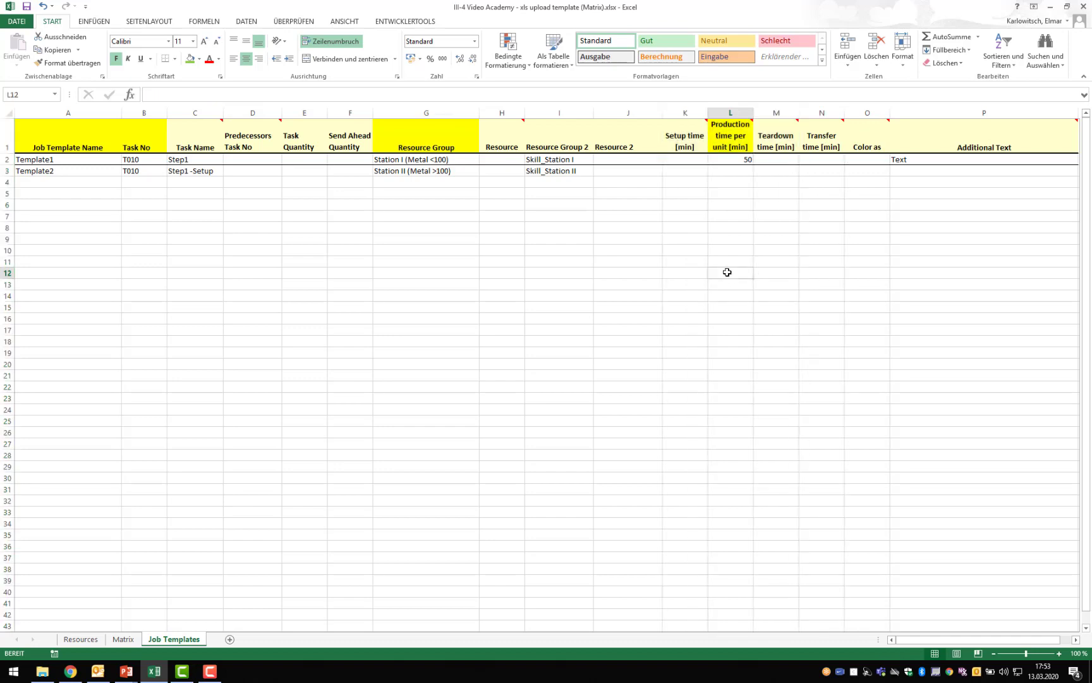
pyautogui.click(666, 147)
pyautogui.moveTo(666, 147)
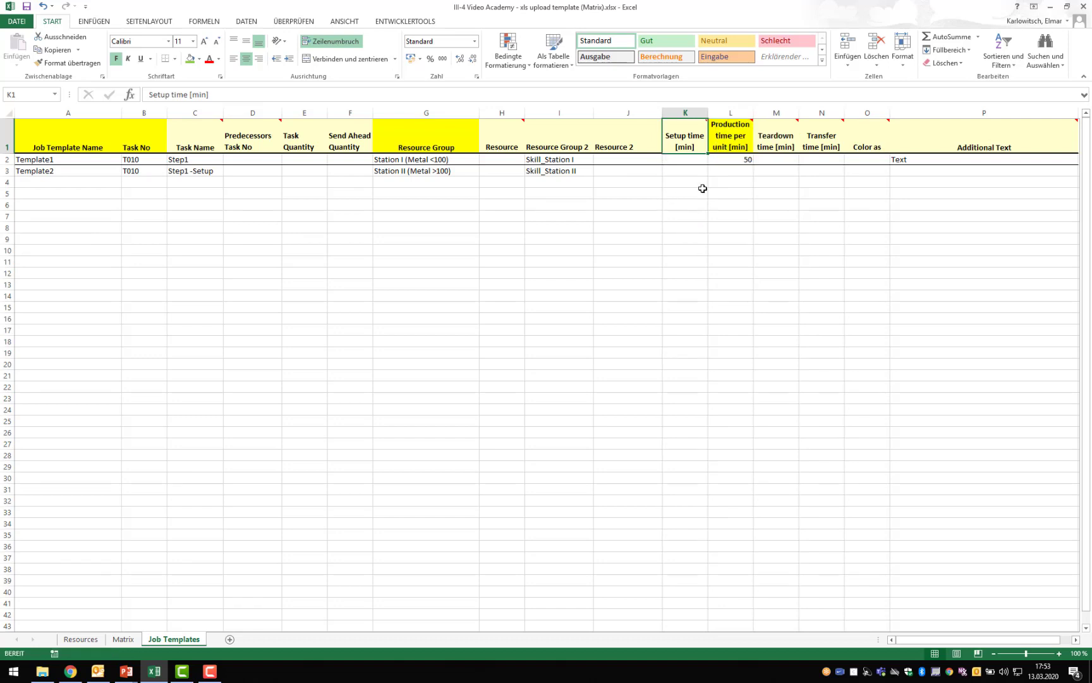
pyautogui.click(760, 142)
pyautogui.moveTo(760, 141)
pyautogui.click(808, 139)
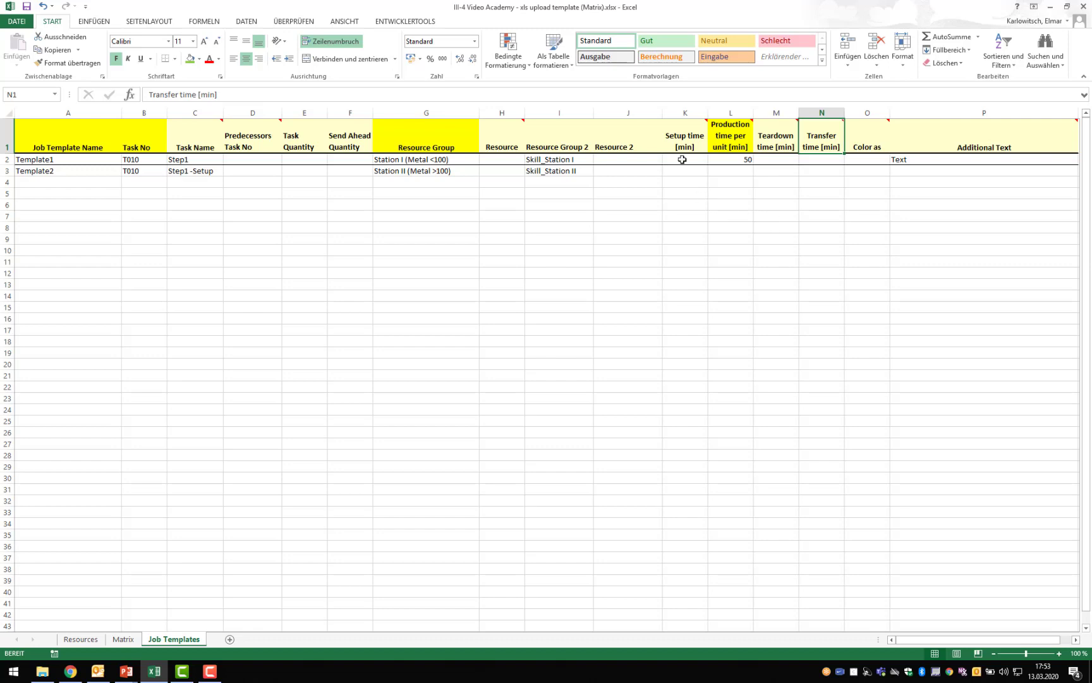
pyautogui.moveTo(675, 146)
pyautogui.click(831, 171)
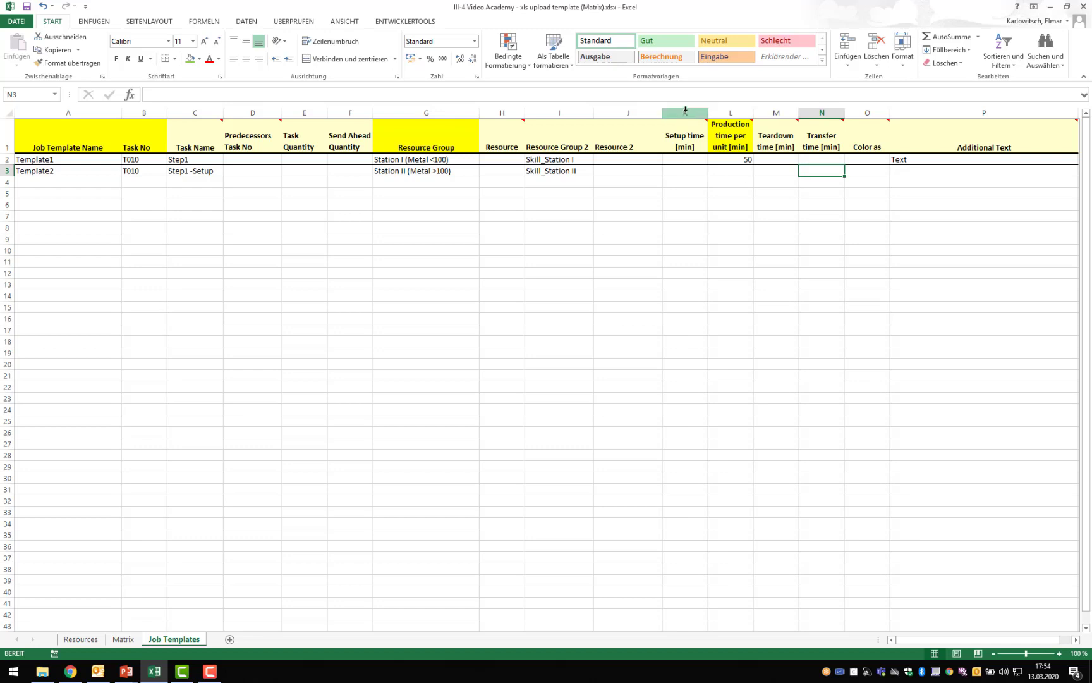
# - Compare the setup, production and teardown time columns with Transfer time and with the resource groups assigned to both templates
pyautogui.moveTo(685, 113); pyautogui.dragTo(776, 112)
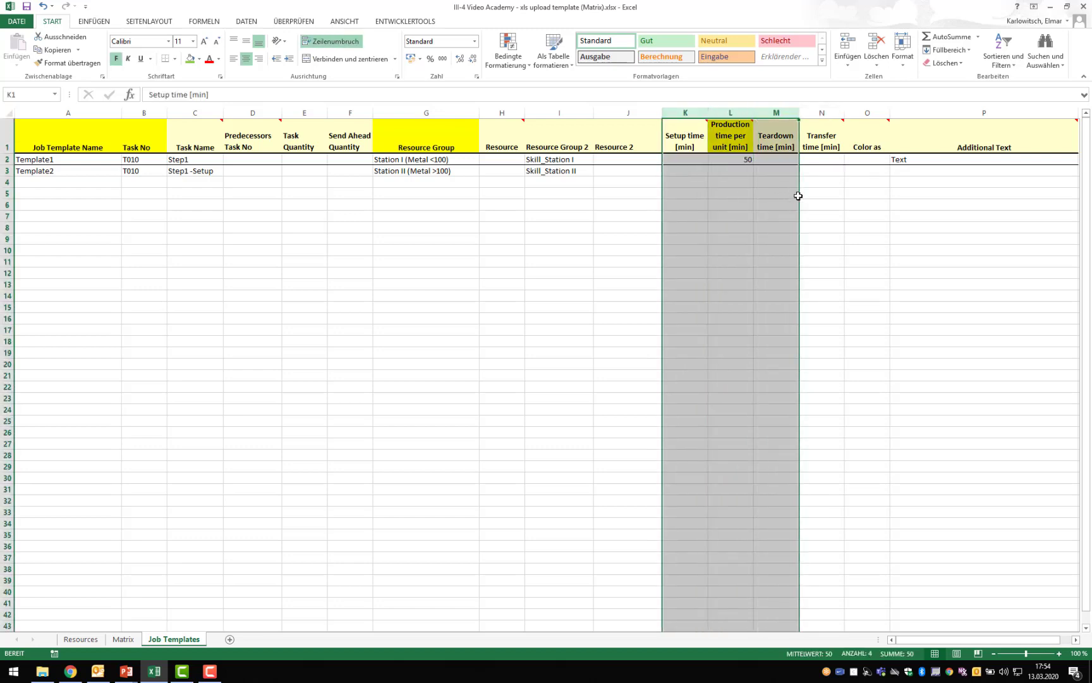
pyautogui.click(811, 147)
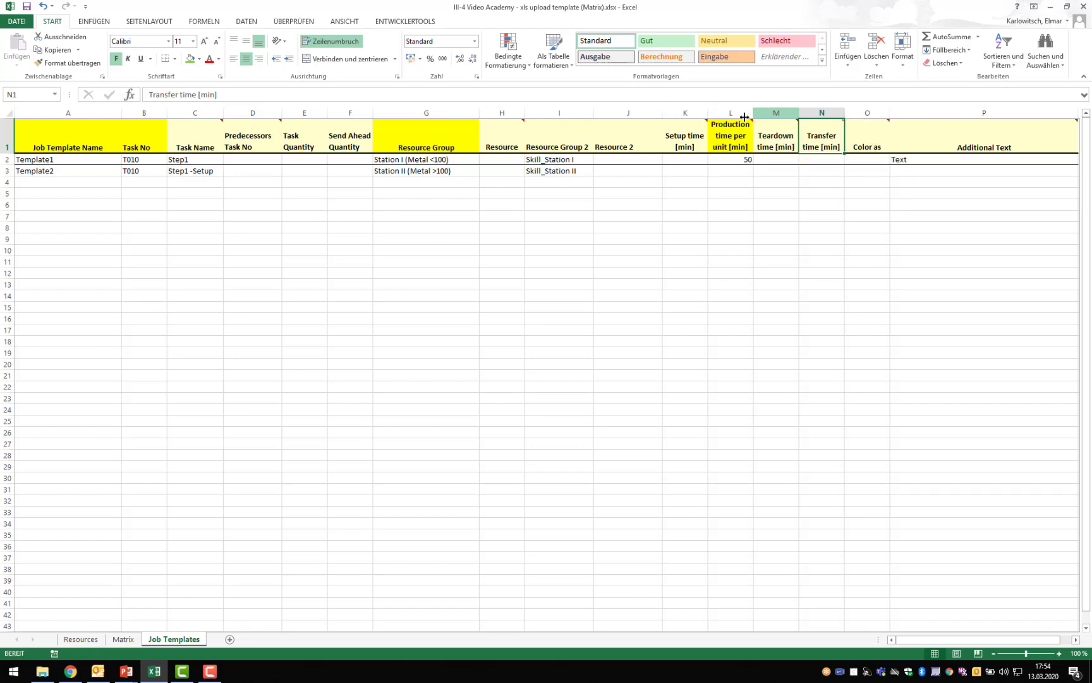
pyautogui.click(465, 159)
pyautogui.moveTo(465, 159); pyautogui.dragTo(563, 167)
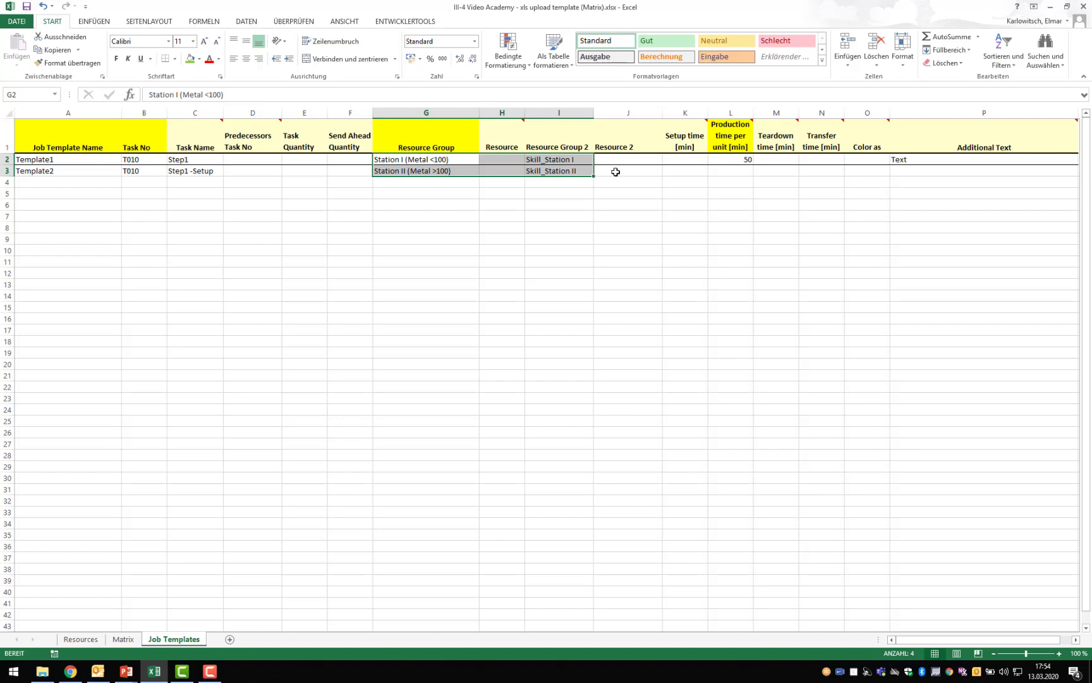
# - Set the setup time of Template2's Step1 -Setup task to 10 minutes
pyautogui.click(820, 112)
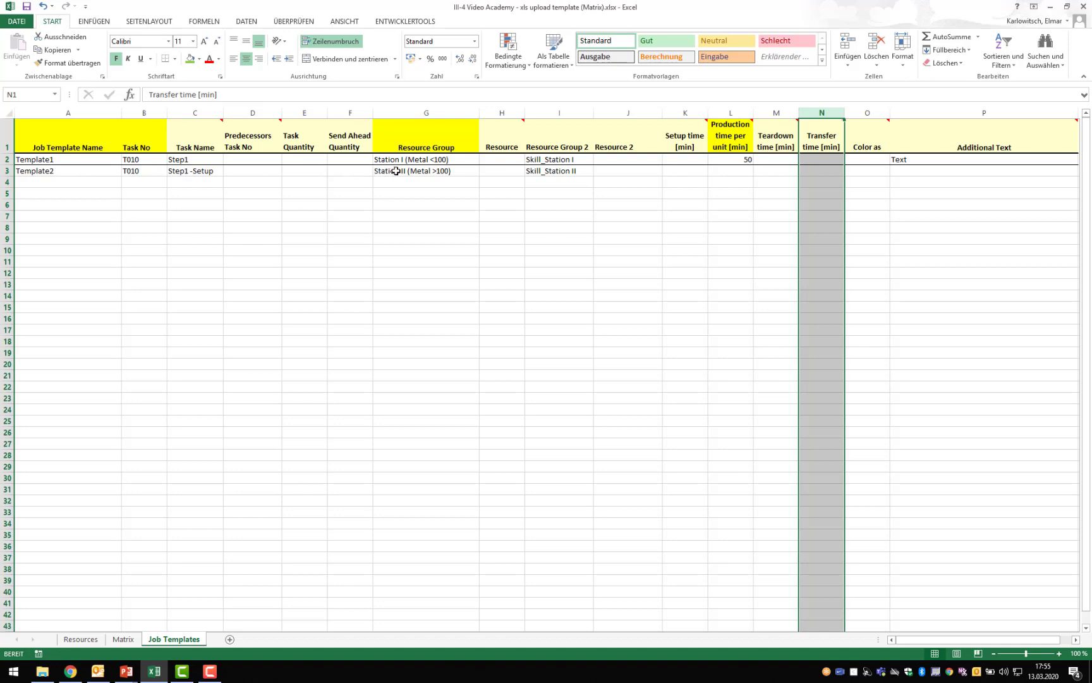
pyautogui.moveTo(395, 171)
pyautogui.mouseDown()
pyautogui.moveTo(506, 269)
pyautogui.moveTo(395, 171)
pyautogui.mouseUp()
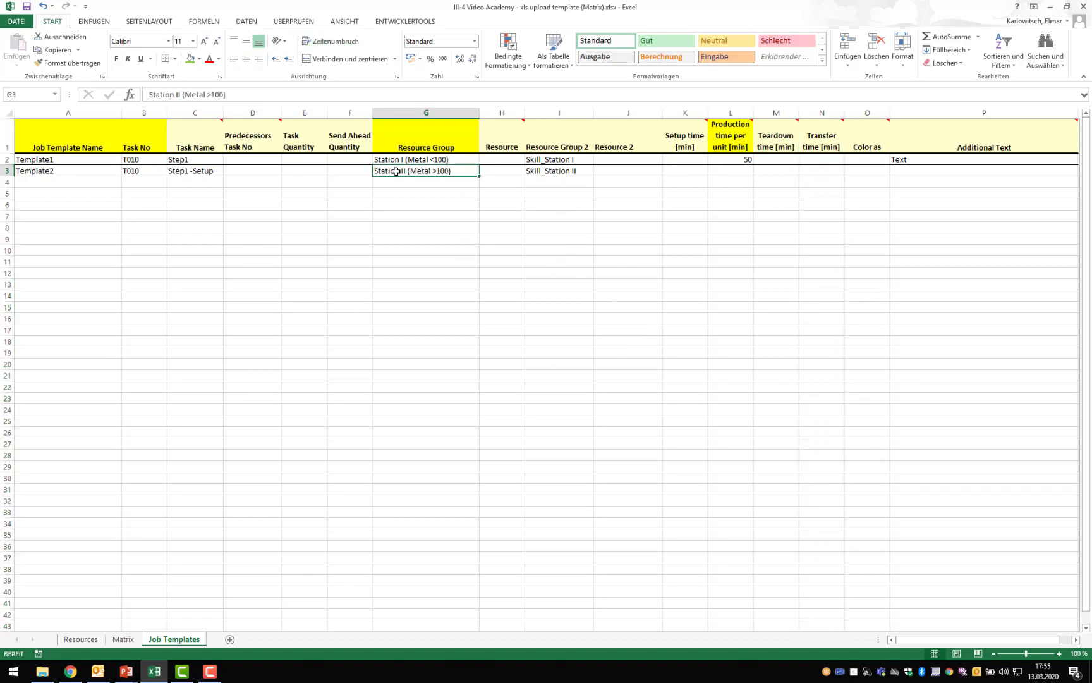
pyautogui.click(575, 171)
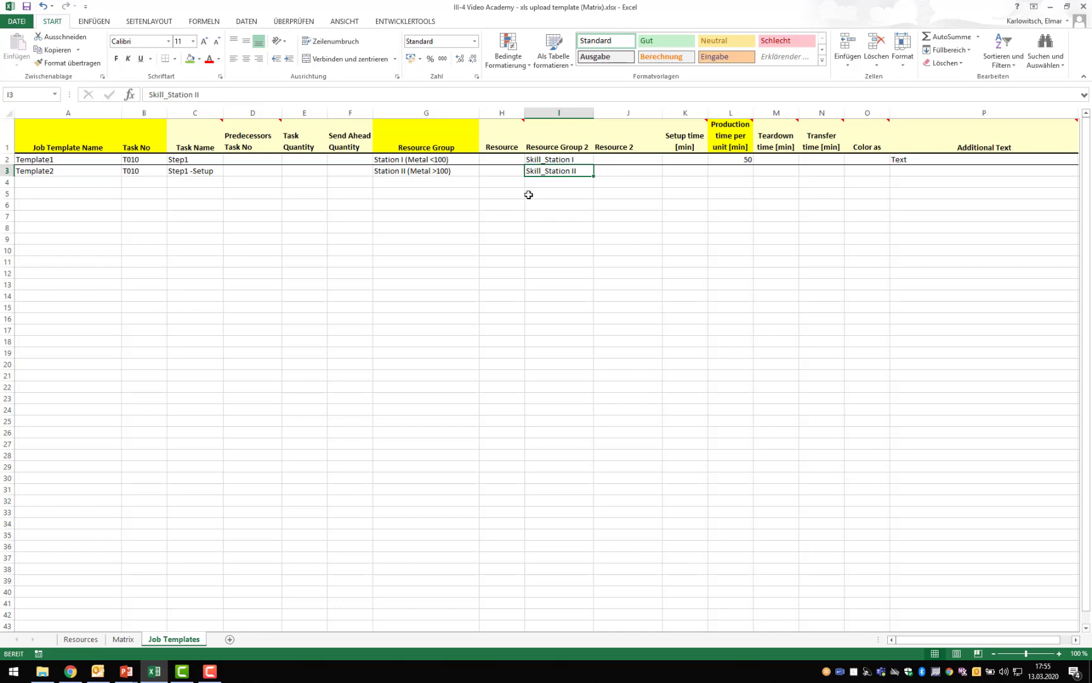
pyautogui.click(681, 174)
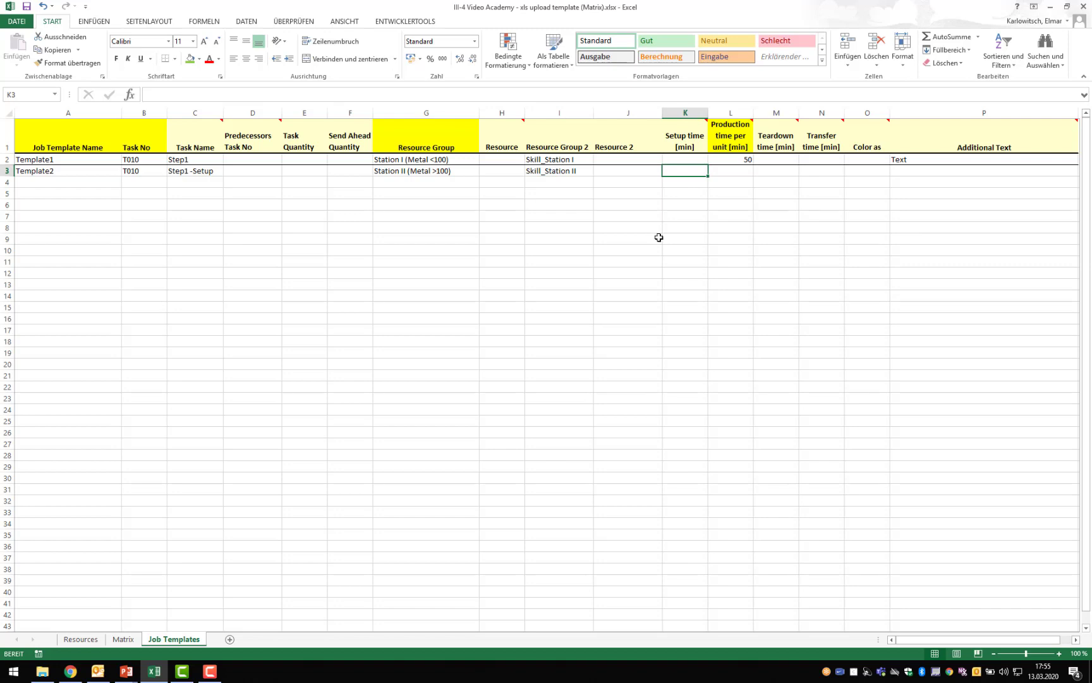
pyautogui.write('10')
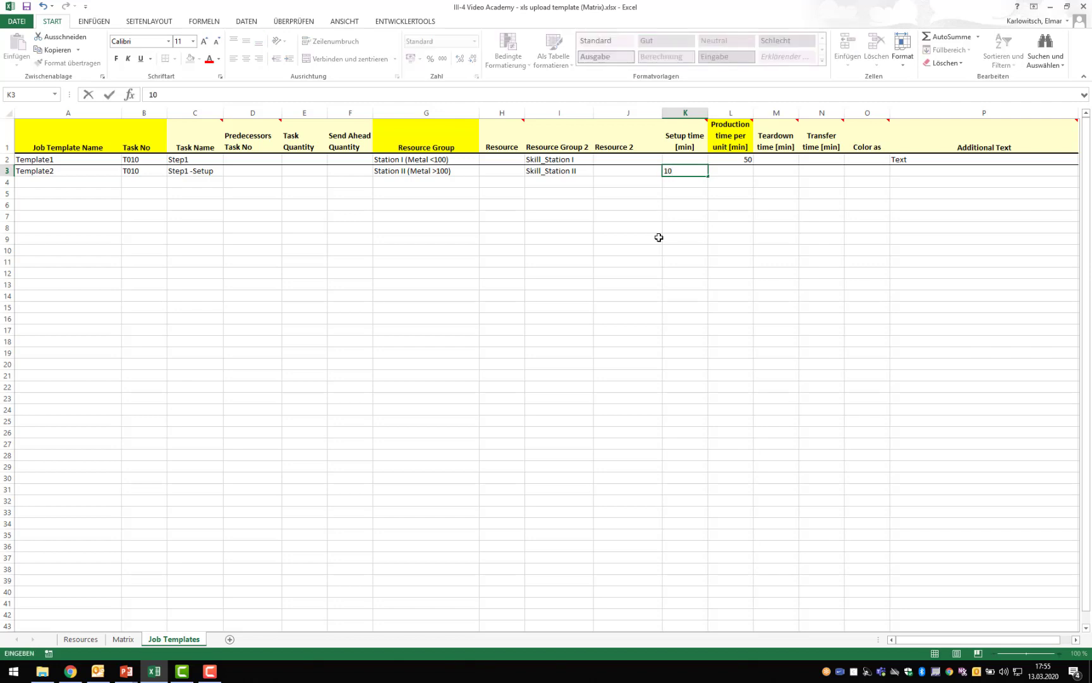
pyautogui.click(659, 237)
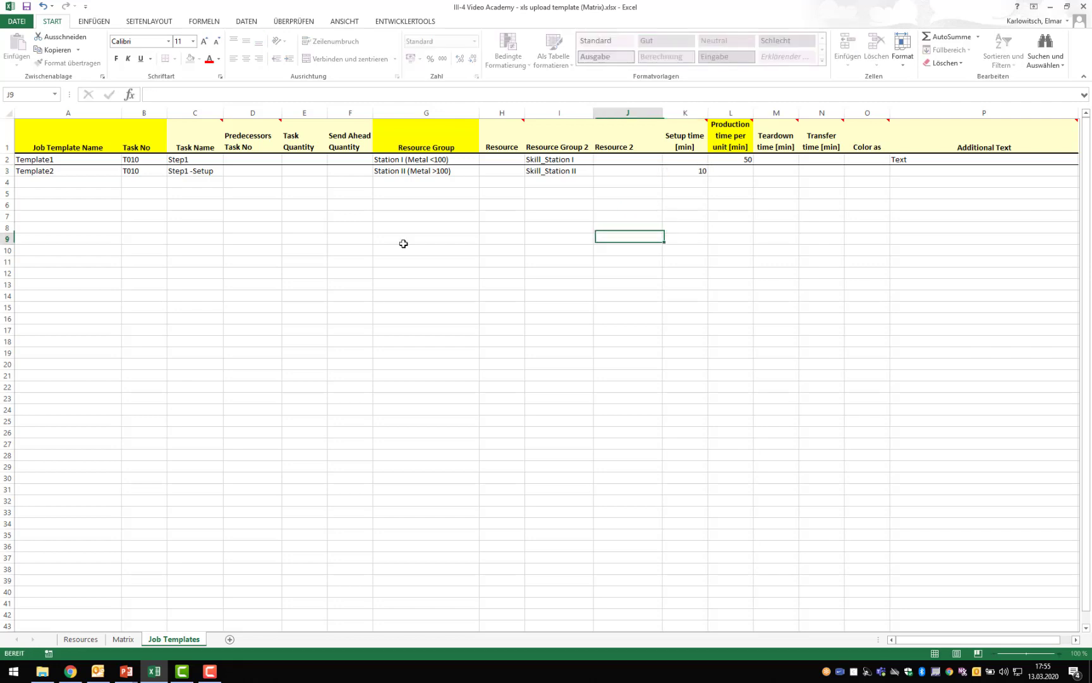
# - Copy the Template2 row from Job Template Name through Resource 2 into the row below and set the copy's task number to T011
pyautogui.moveTo(82, 173); pyautogui.dragTo(653, 173)
pyautogui.hotkey('ctrl', 'c')
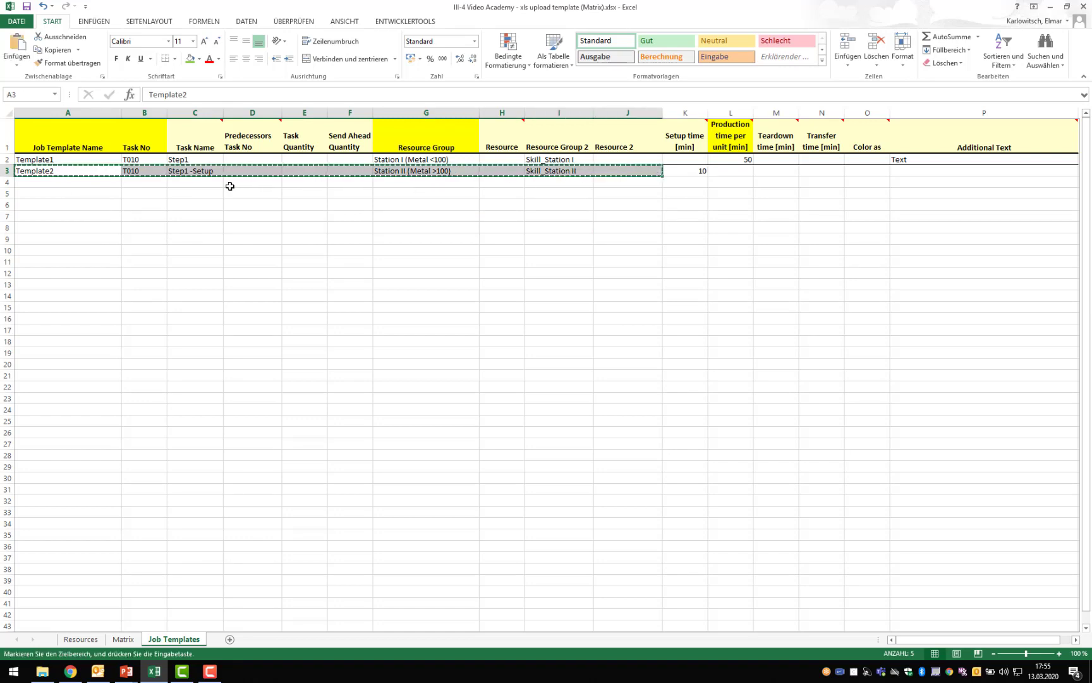
pyautogui.click(41, 184)
pyautogui.hotkey('ctrl', 'v')
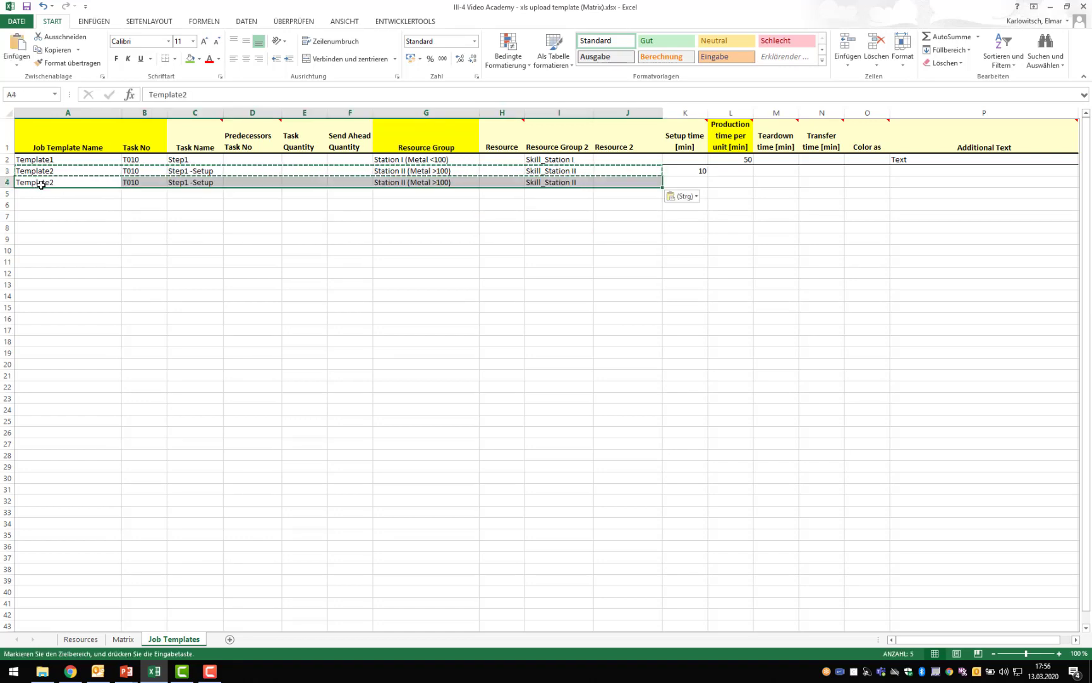
pyautogui.click(144, 182)
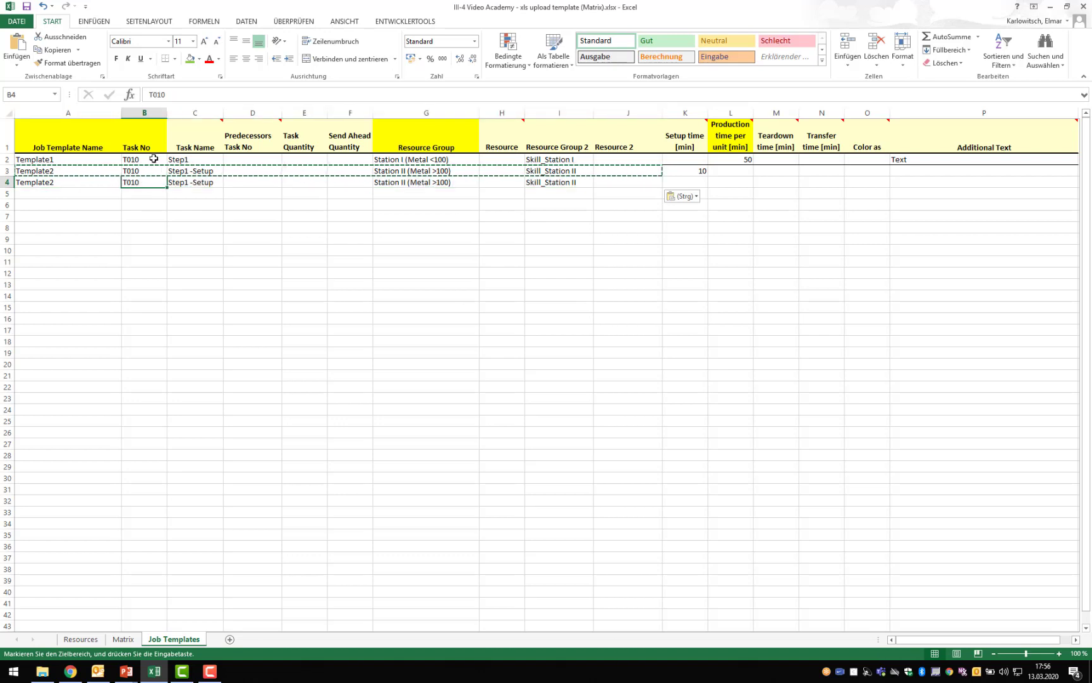
pyautogui.click(175, 93)
pyautogui.press('BackSpace')
pyautogui.write('1')
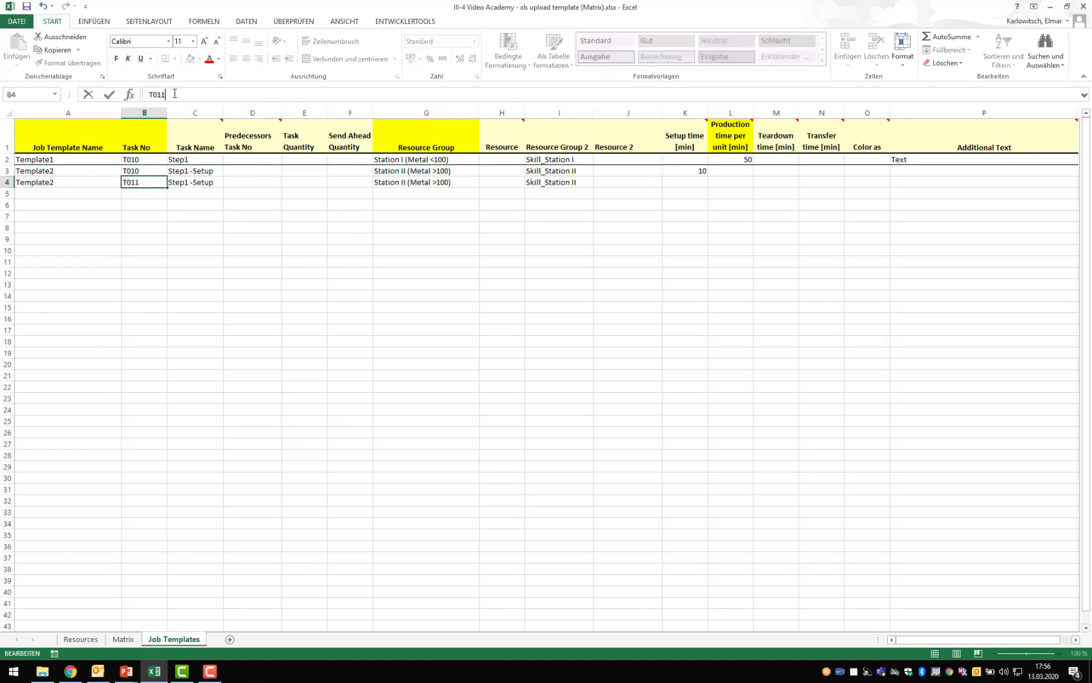
# - Rename task T011 of Template2 as Step1 -Process
pyautogui.click(200, 183)
pyautogui.click(205, 95)
pyautogui.press('BackSpace')
pyautogui.press('BackSpace')
pyautogui.press('BackSpace')
pyautogui.press('BackSpace')
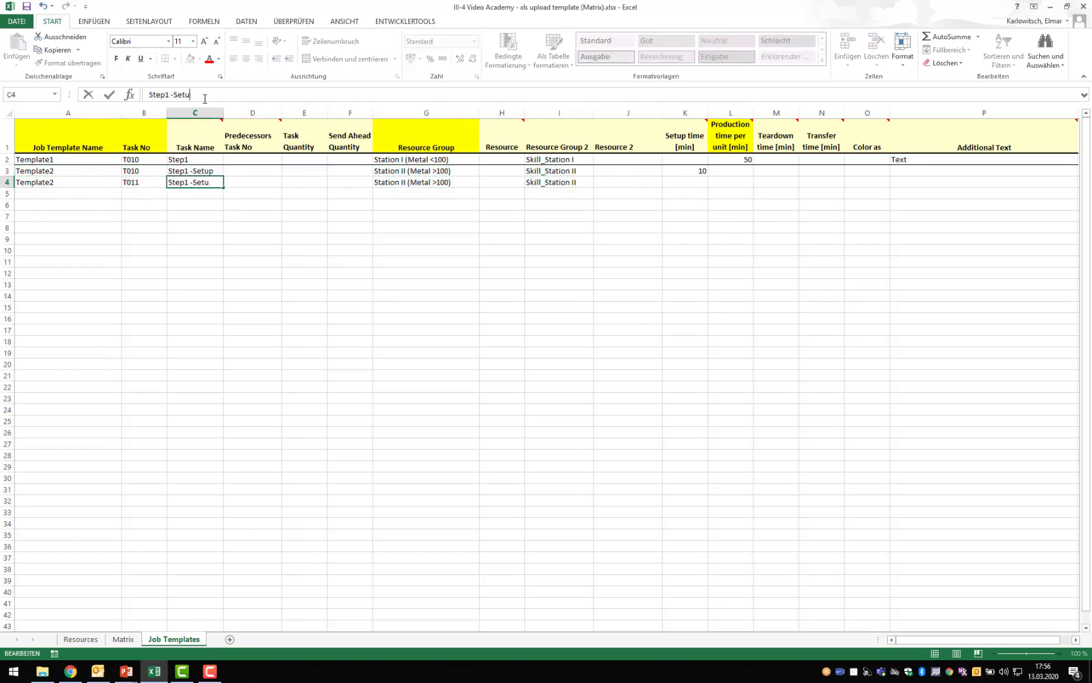
pyautogui.press('BackSpace')
pyautogui.write('Process')
pyautogui.click(396, 185)
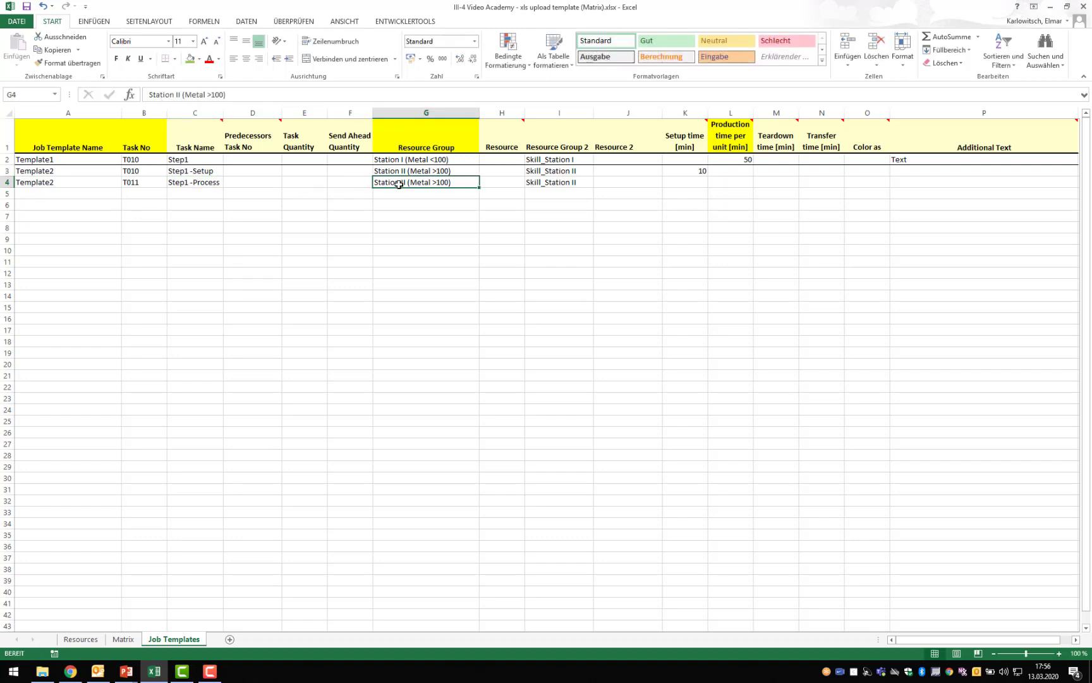
# - Clear the Resource Group 2 entry of Template2's task T011
pyautogui.click(555, 183)
pyautogui.press('Delete')
pyautogui.press('Return')
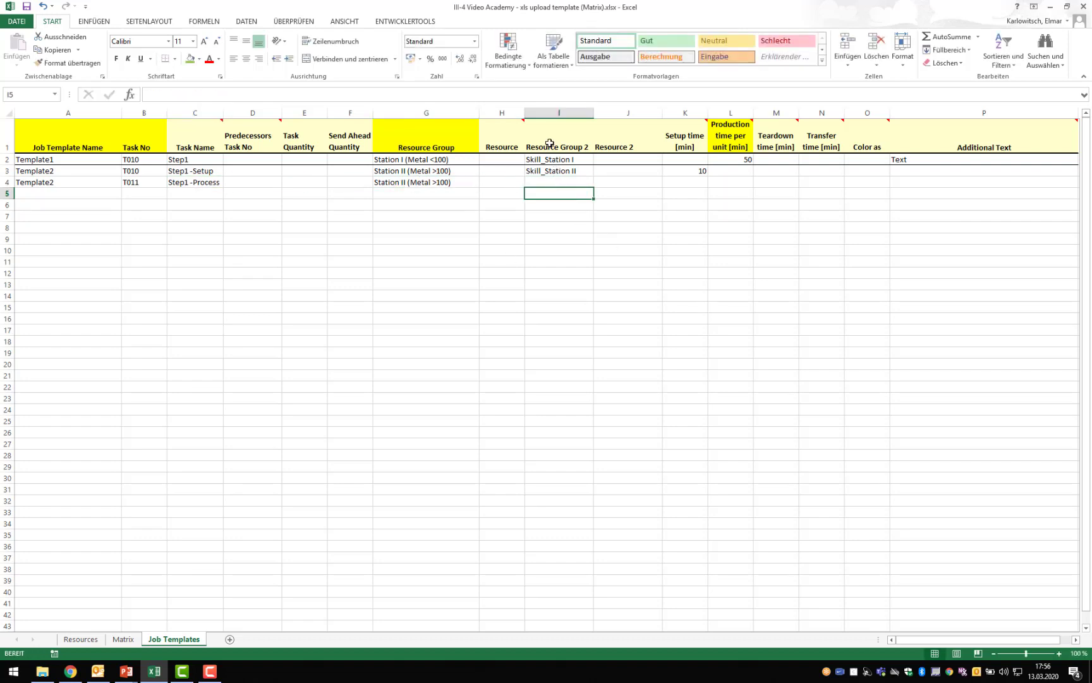
# - Copy Template2's task number T010 and paste it as a value into the Predecessors Task No cell of task T011
pyautogui.click(132, 173)
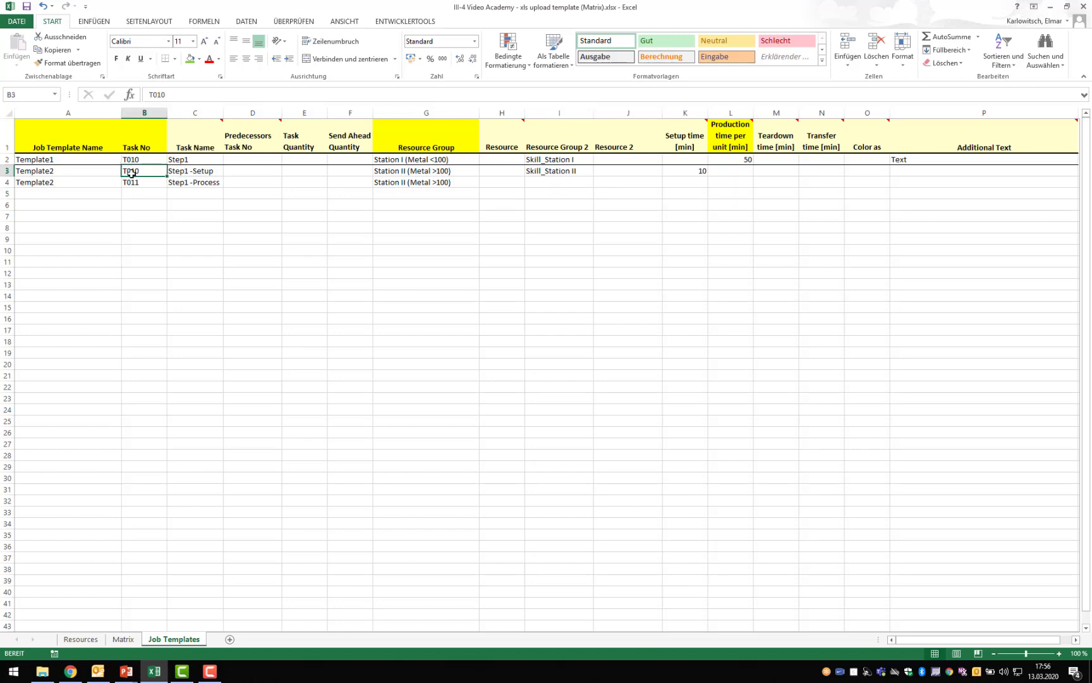
pyautogui.hotkey('ctrl', 'c')
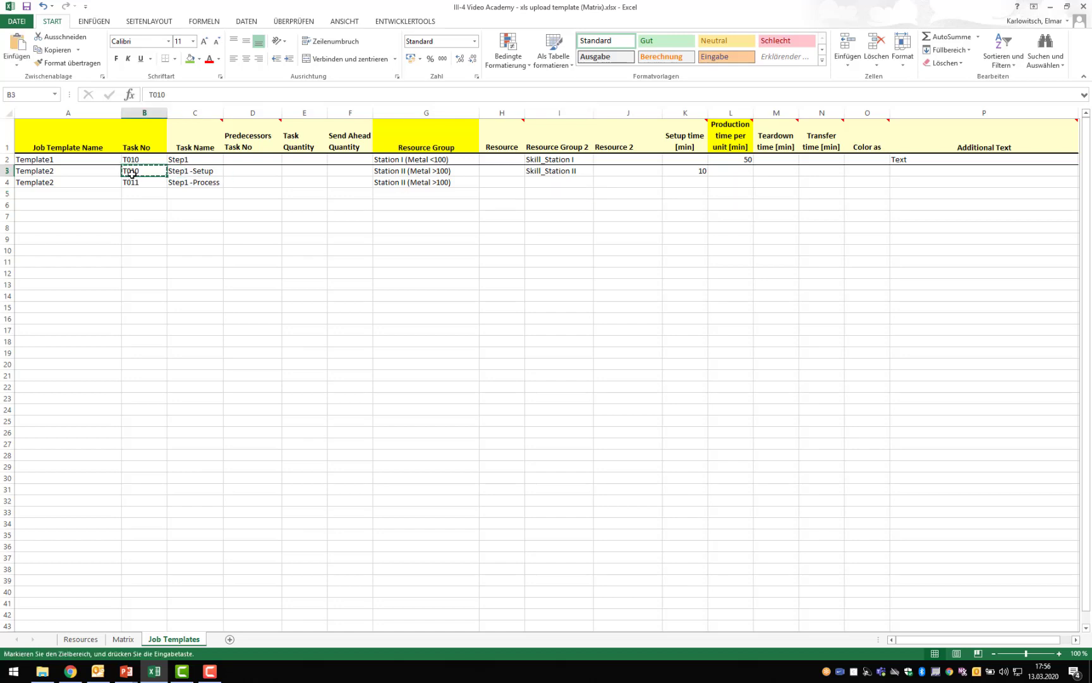
pyautogui.click(238, 180)
pyautogui.rightClick(240, 179)
pyautogui.click(275, 233)
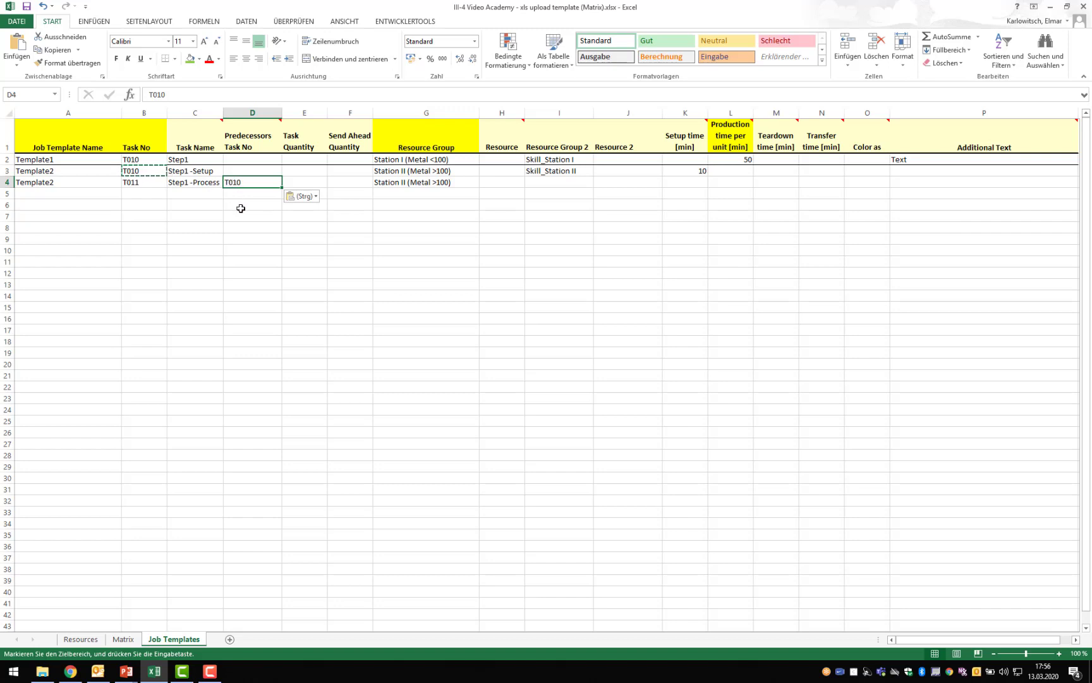
# - Set the production time per unit of Template2's task T011 to 55 minutes
pyautogui.click(732, 182)
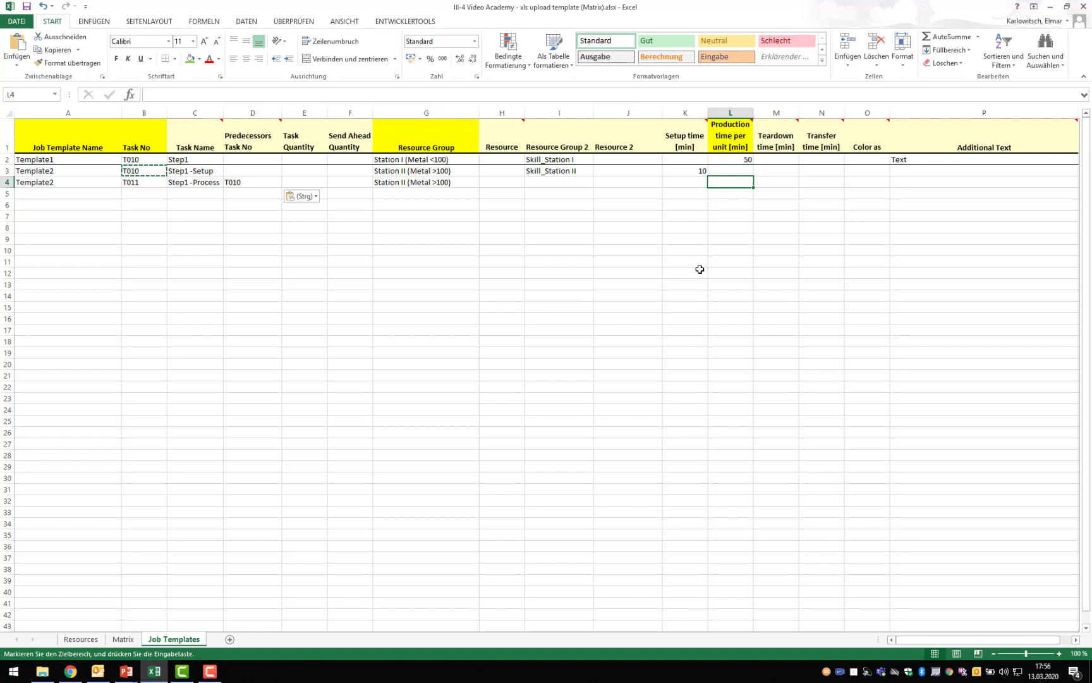
pyautogui.write('55')
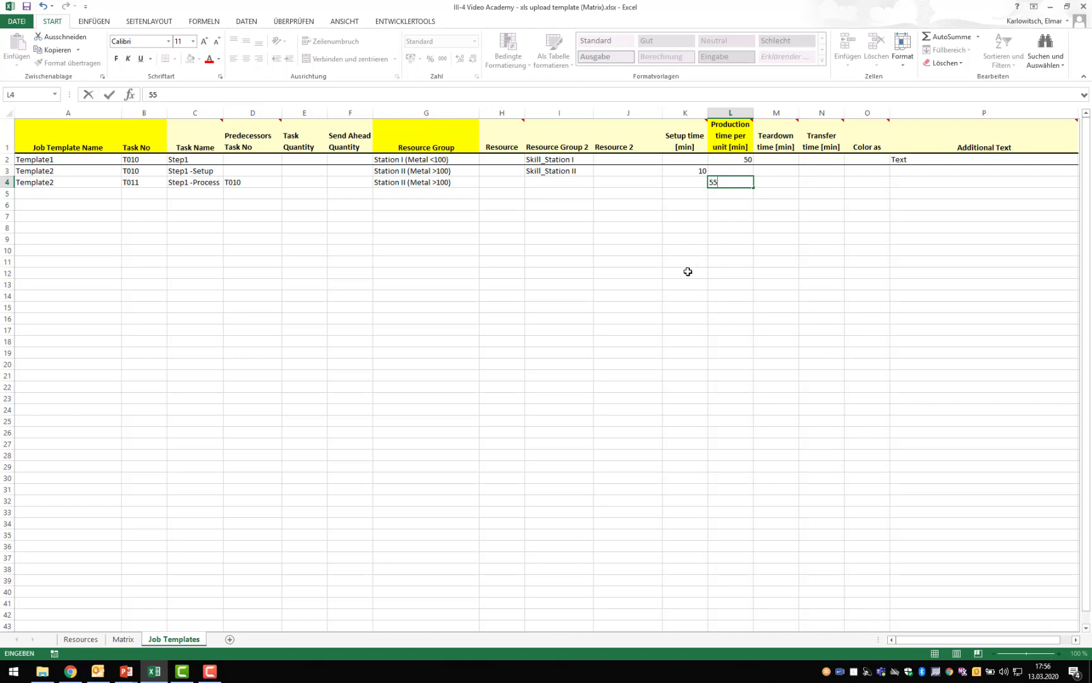
pyautogui.click(688, 271)
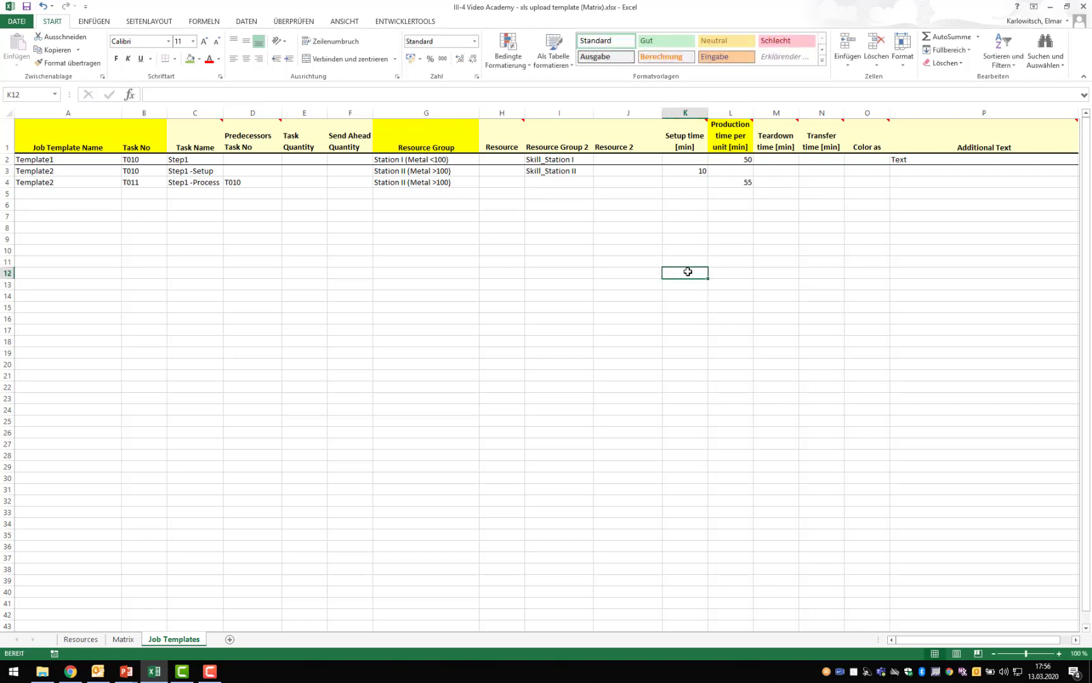
# - Add a bottom border beneath the T011 row from Job Template Name through Additional Text
pyautogui.click(50, 181)
pyautogui.moveTo(361, 181); pyautogui.dragTo(931, 181)
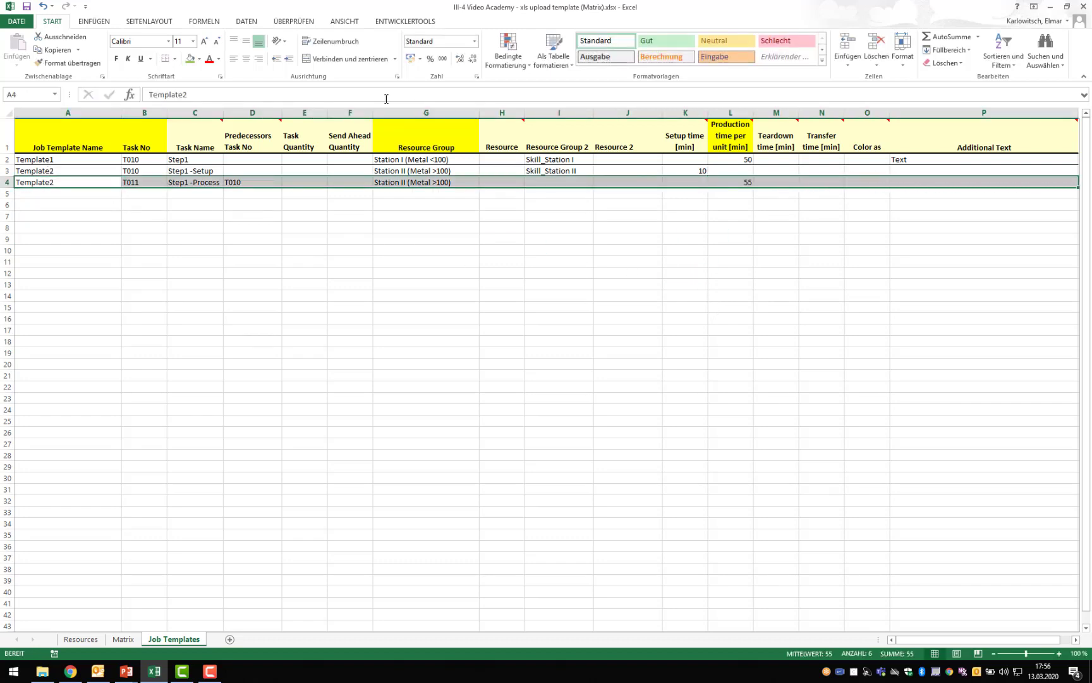
pyautogui.click(221, 261)
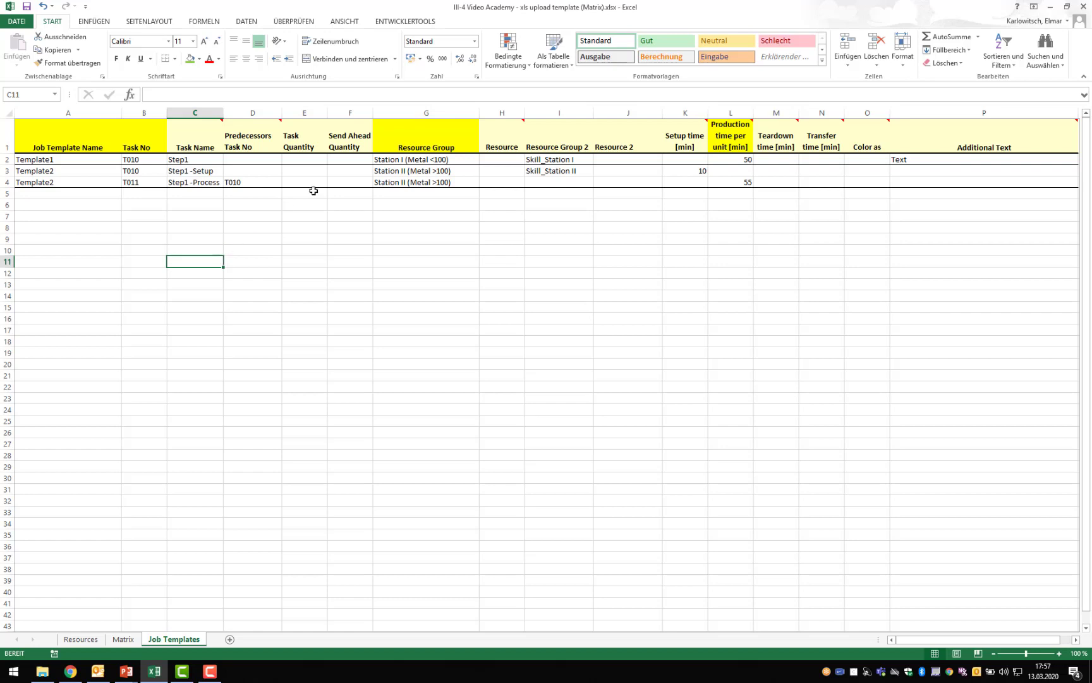
# - Compare the resource group assignments of Template1 and both Template2 tasks, and check the empty rows below for further templates
pyautogui.moveTo(429, 158); pyautogui.dragTo(558, 158)
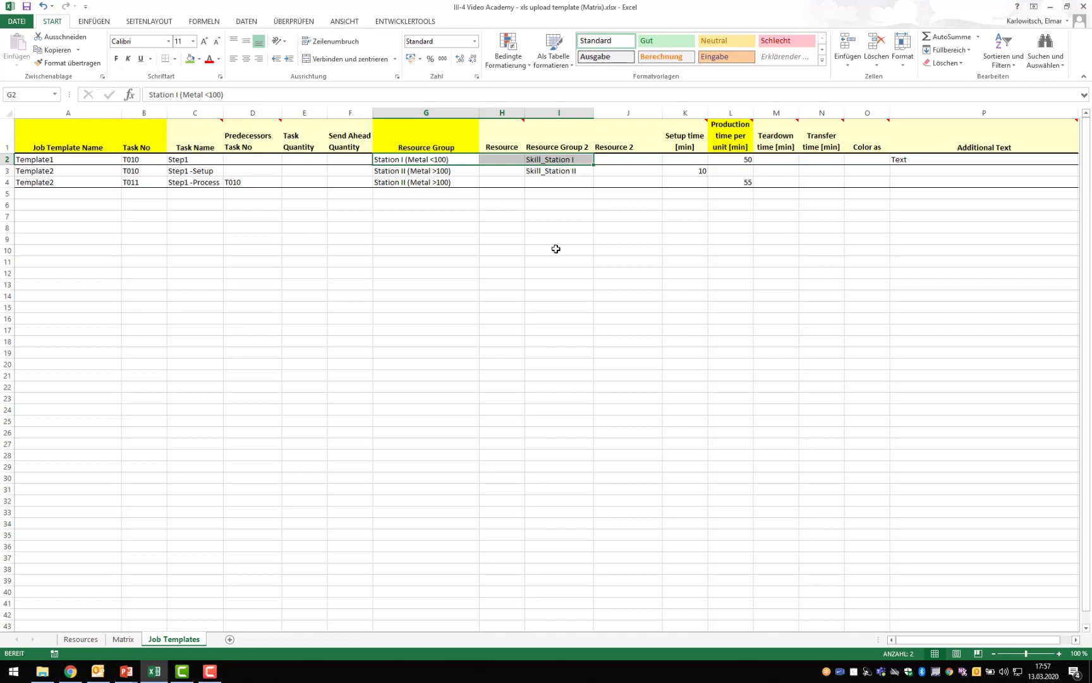
pyautogui.moveTo(410, 171); pyautogui.dragTo(568, 168)
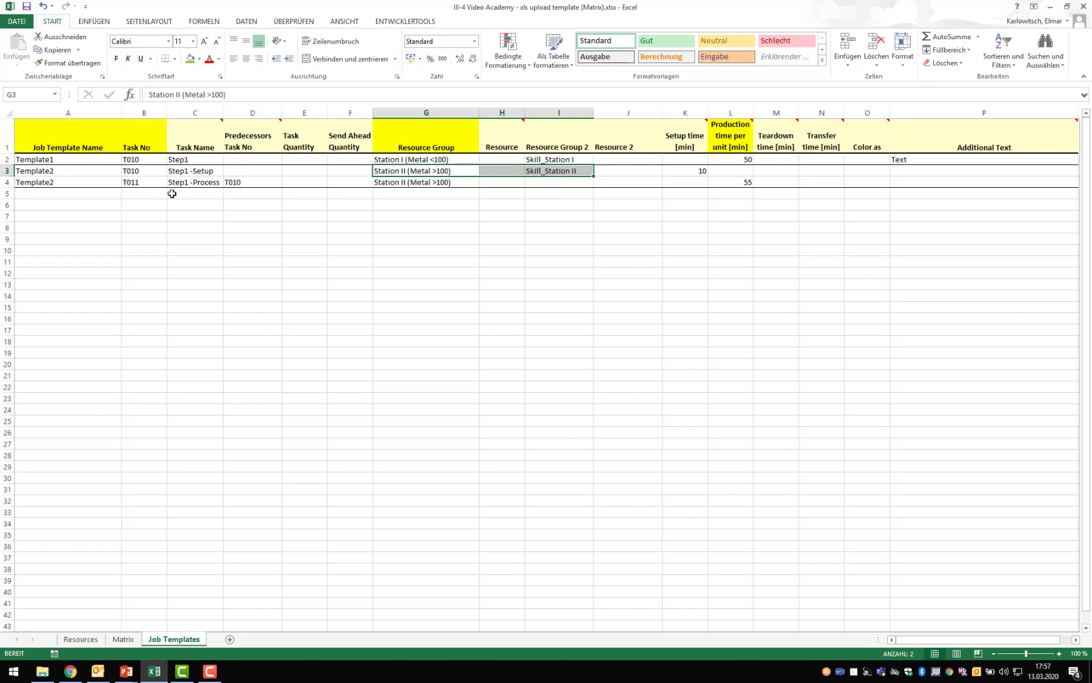
pyautogui.moveTo(71, 182); pyautogui.dragTo(414, 183)
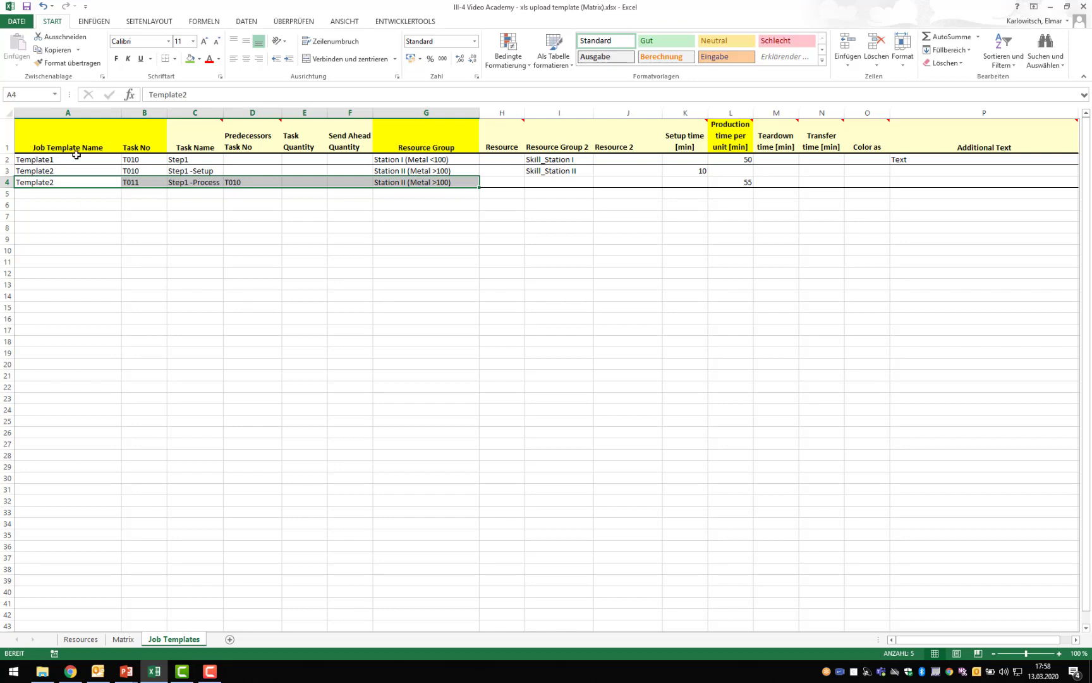
pyautogui.moveTo(75, 158); pyautogui.dragTo(887, 181)
pyautogui.moveTo(99, 194); pyautogui.dragTo(103, 568)
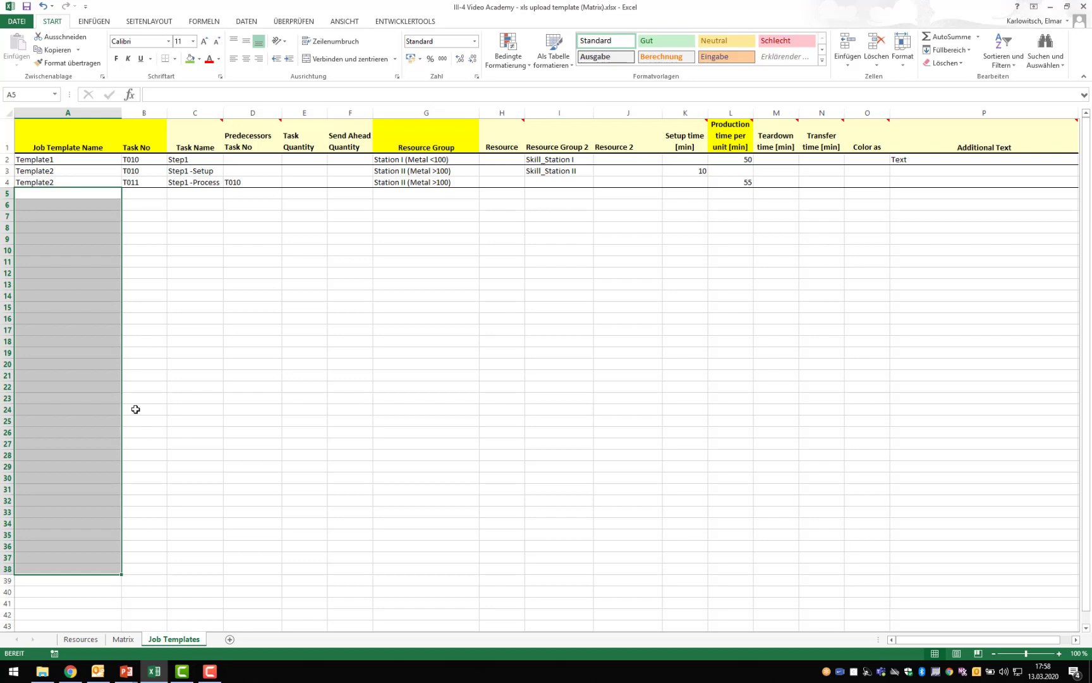
# - Switch to the PowerPoint slide show and advance to the closing slide
pyautogui.click(127, 672)
pyautogui.click(169, 602)
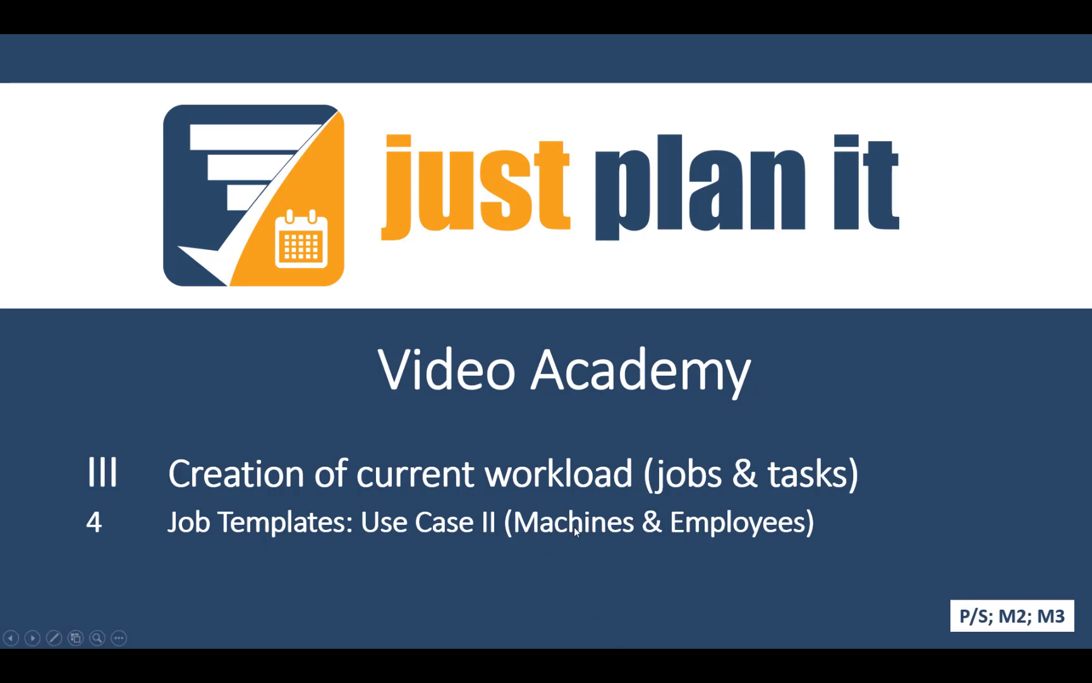
pyautogui.click(691, 528)
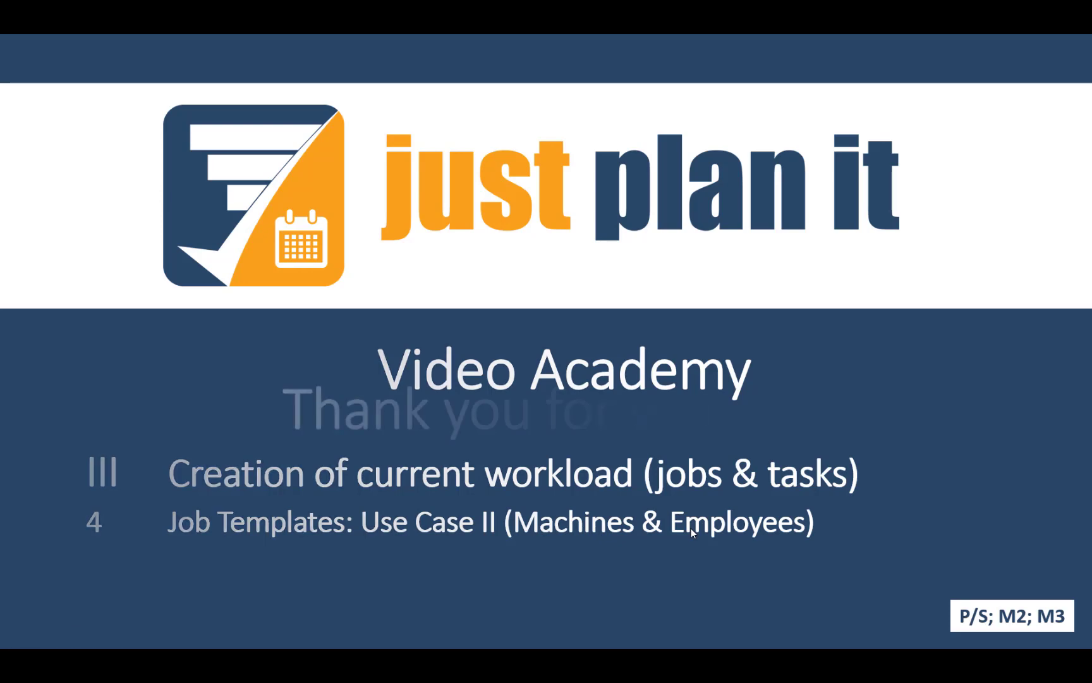